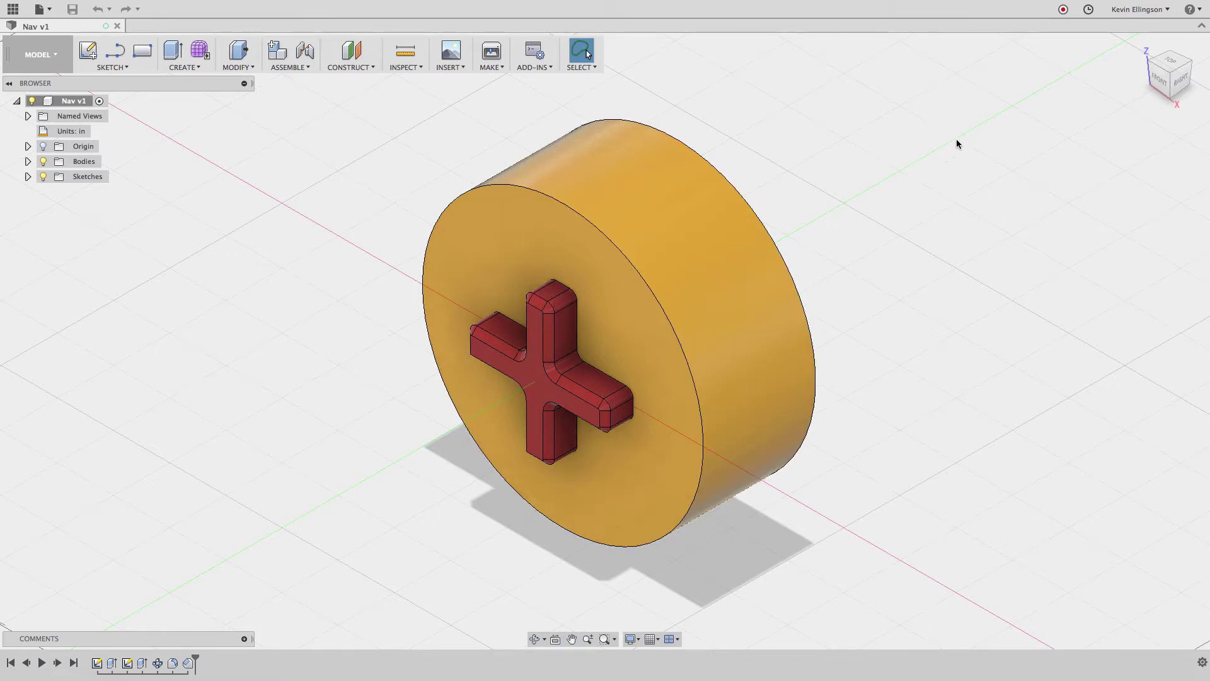
# Check the Preferences Pan, Zoom, Orbit shortcuts, keep Fusion, and cancel without changes
pyautogui.click(1143, 10)
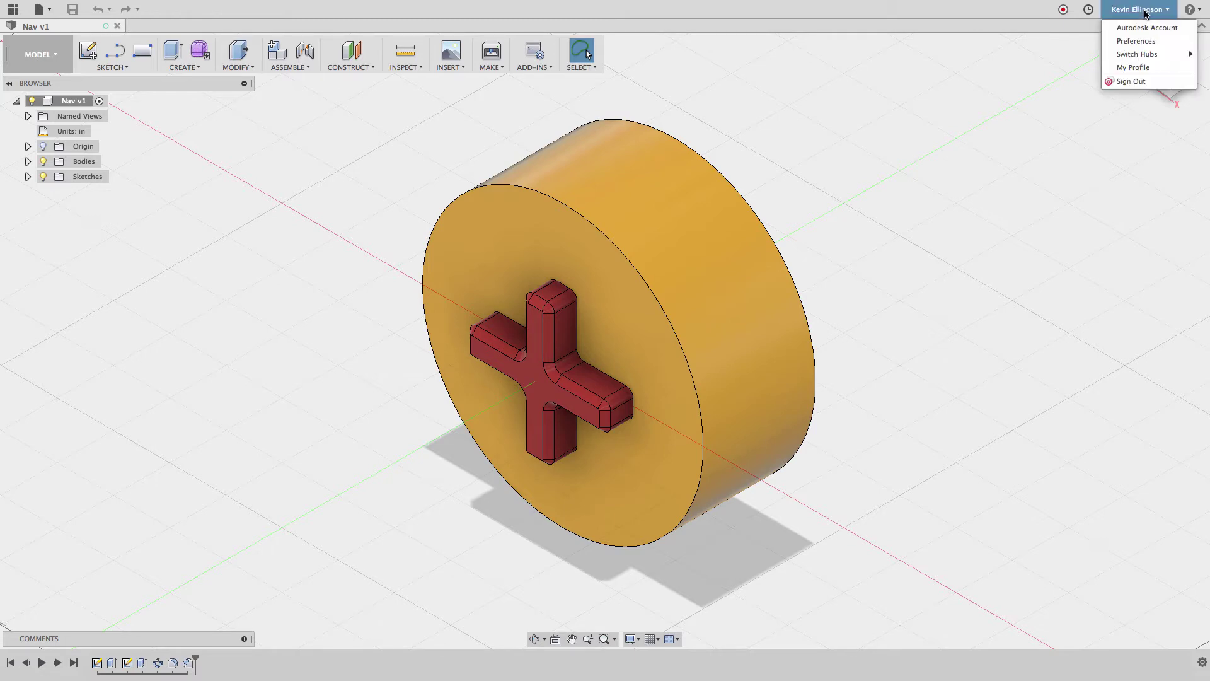
pyautogui.click(1138, 41)
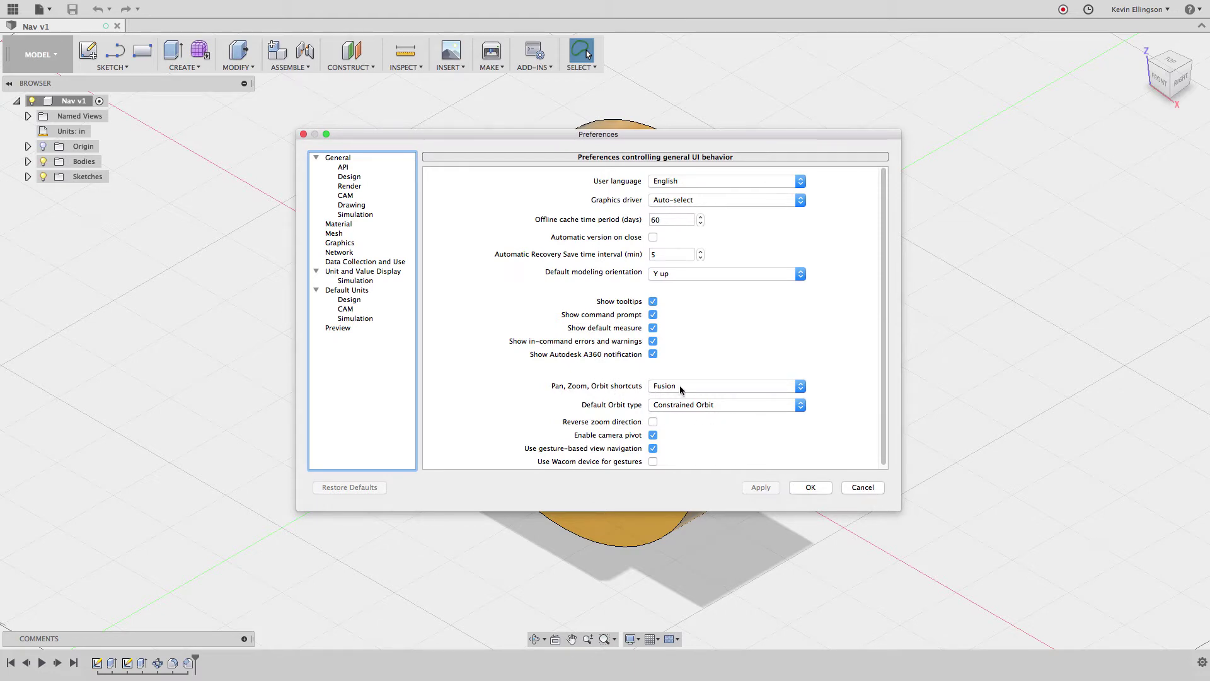
pyautogui.click(799, 387)
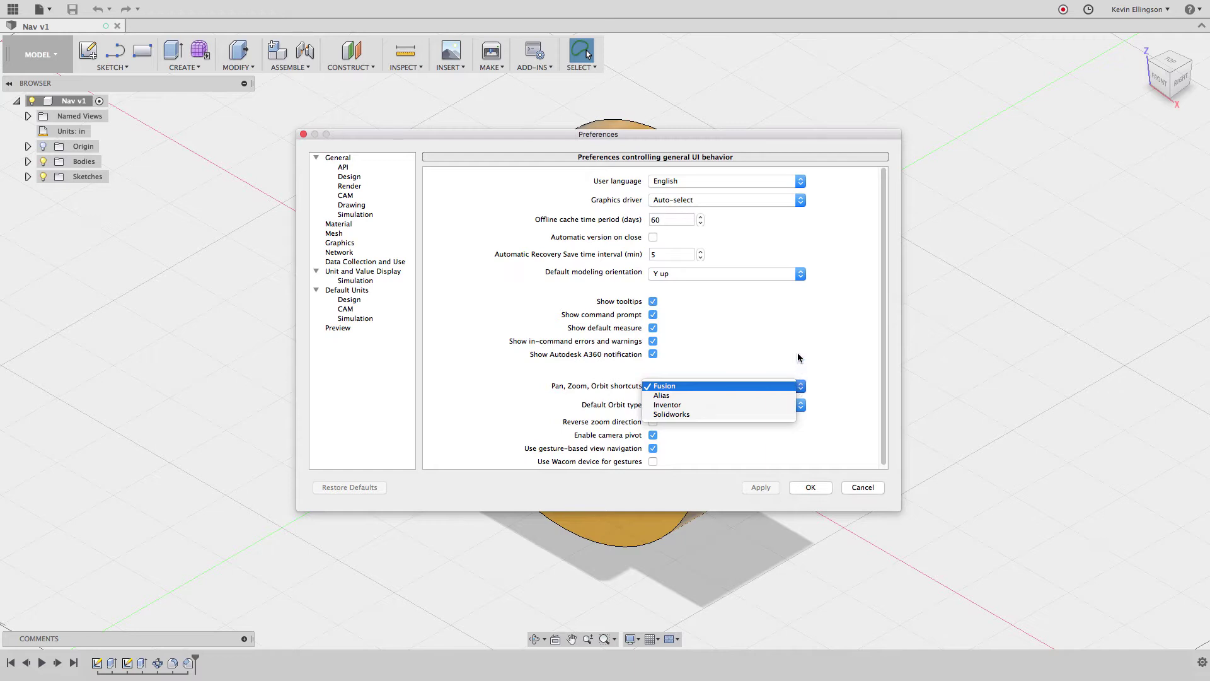
pyautogui.click(797, 358)
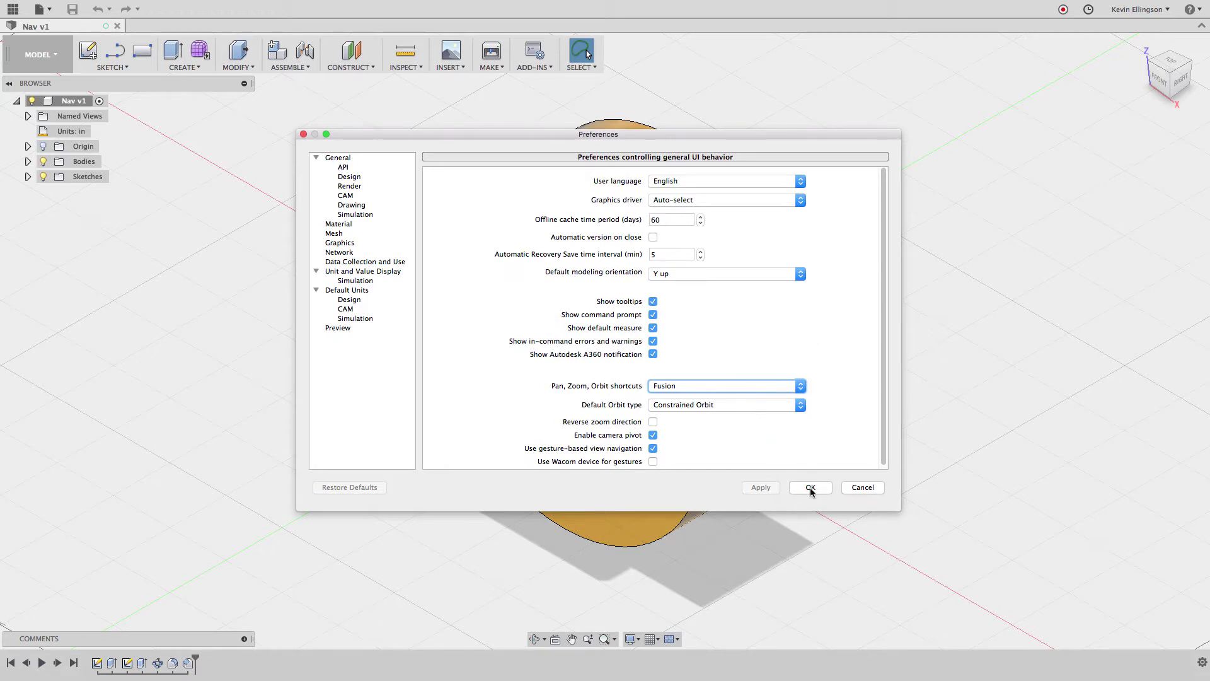
pyautogui.click(865, 487)
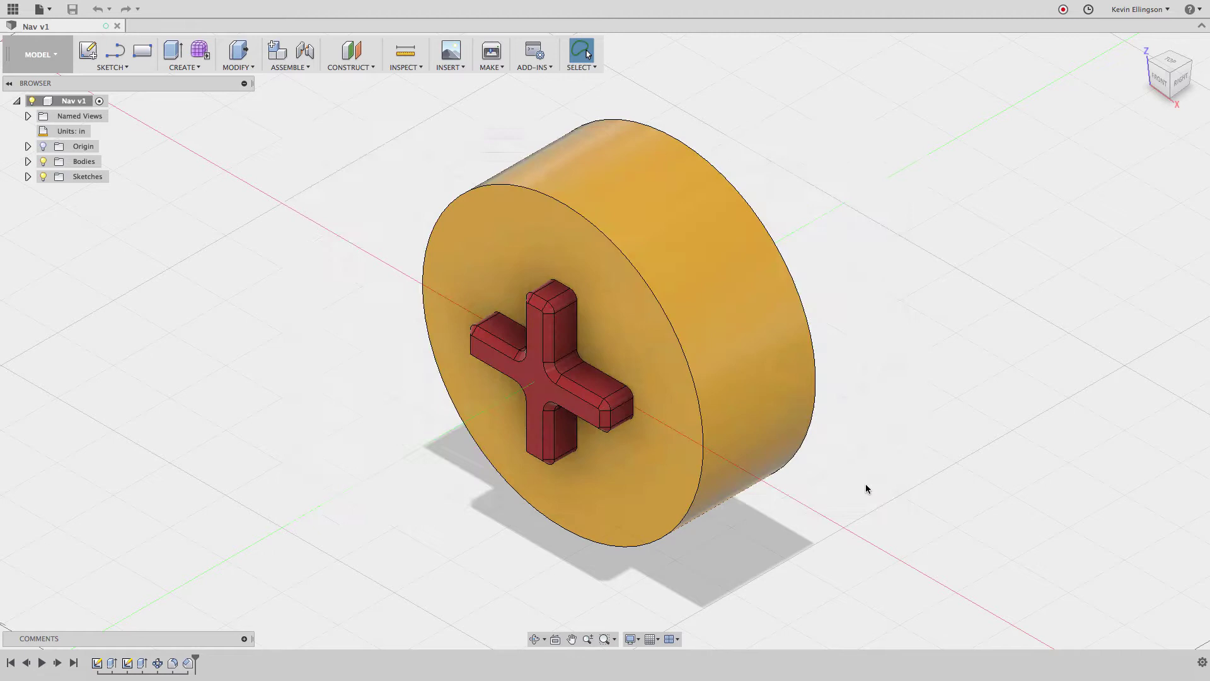
# Use Look At to face the red cross face, then the end face of a cross arm
pyautogui.click(556, 639)
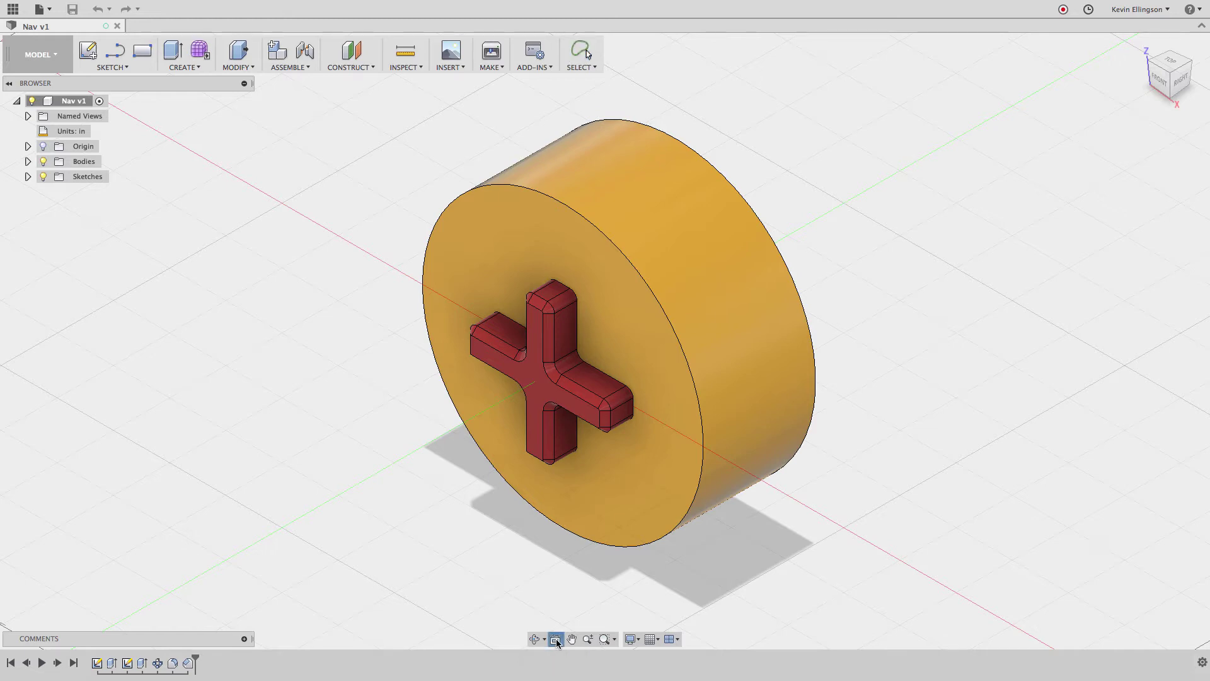
pyautogui.click(582, 399)
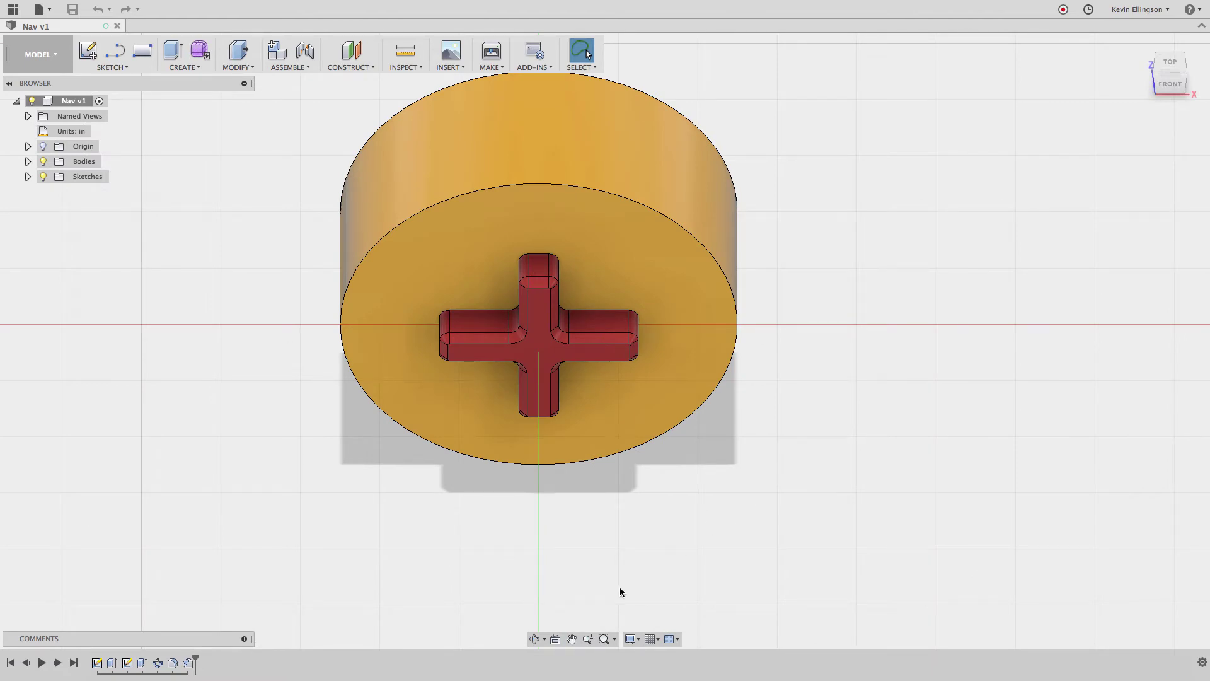
pyautogui.click(556, 639)
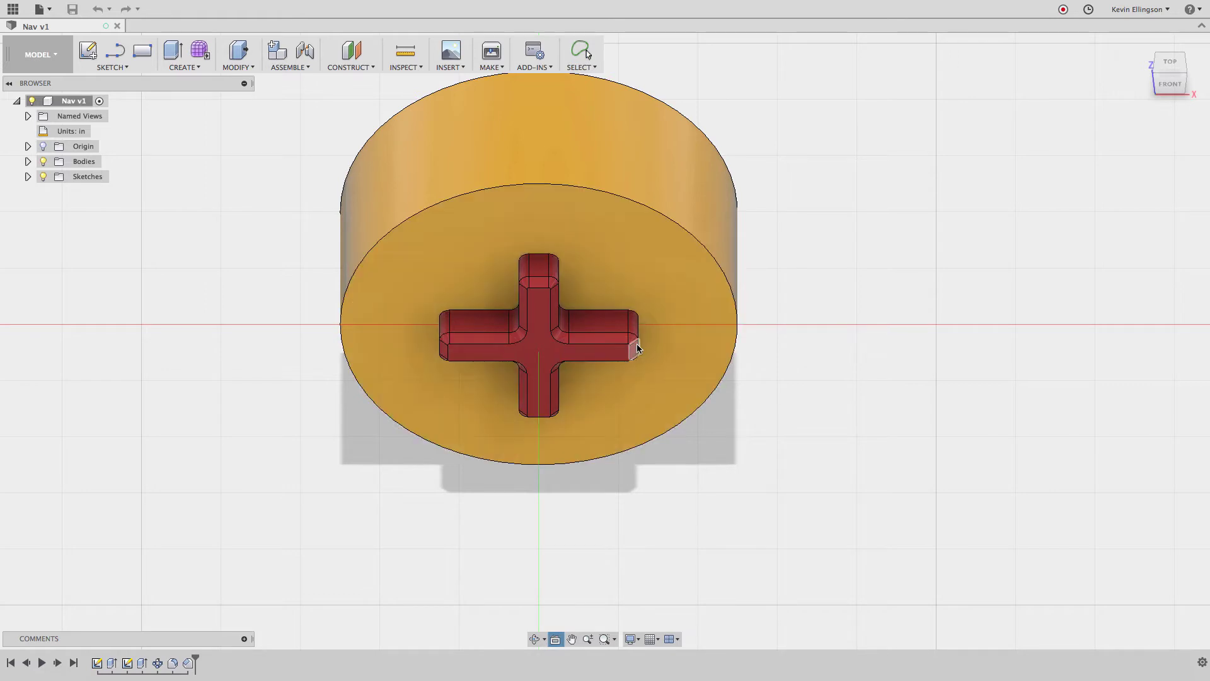
pyautogui.click(635, 346)
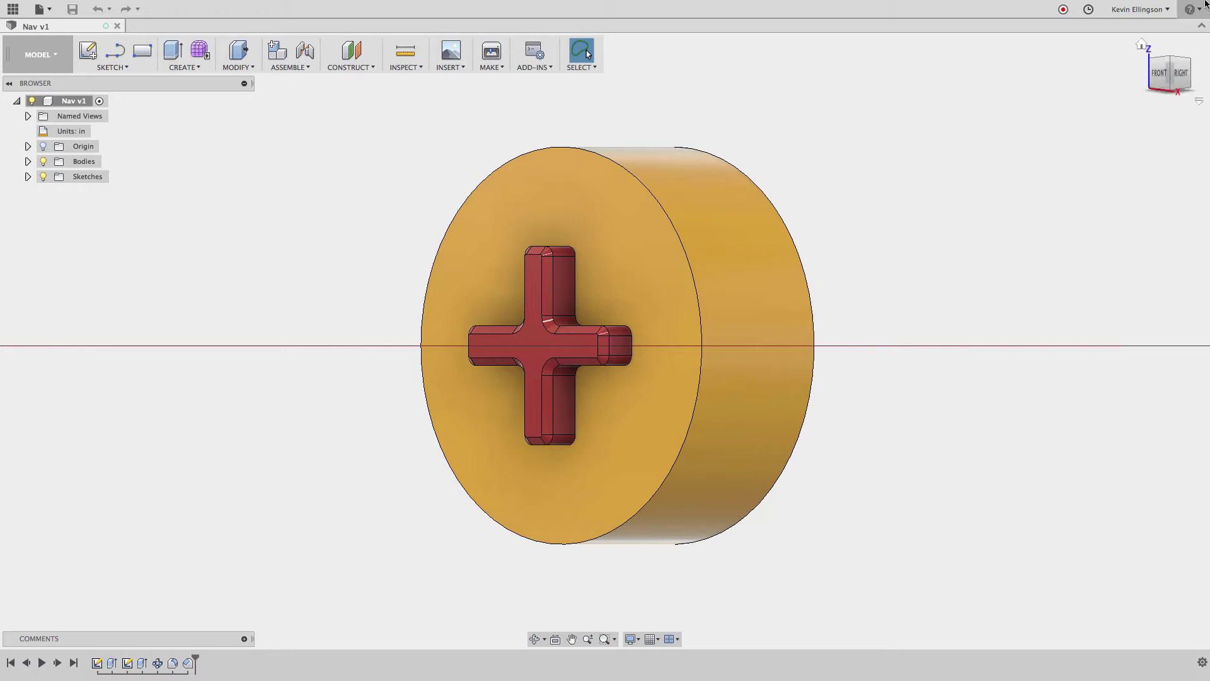
# Snap to the front view and pan the disc to the right and slightly up
pyautogui.click(1158, 72)
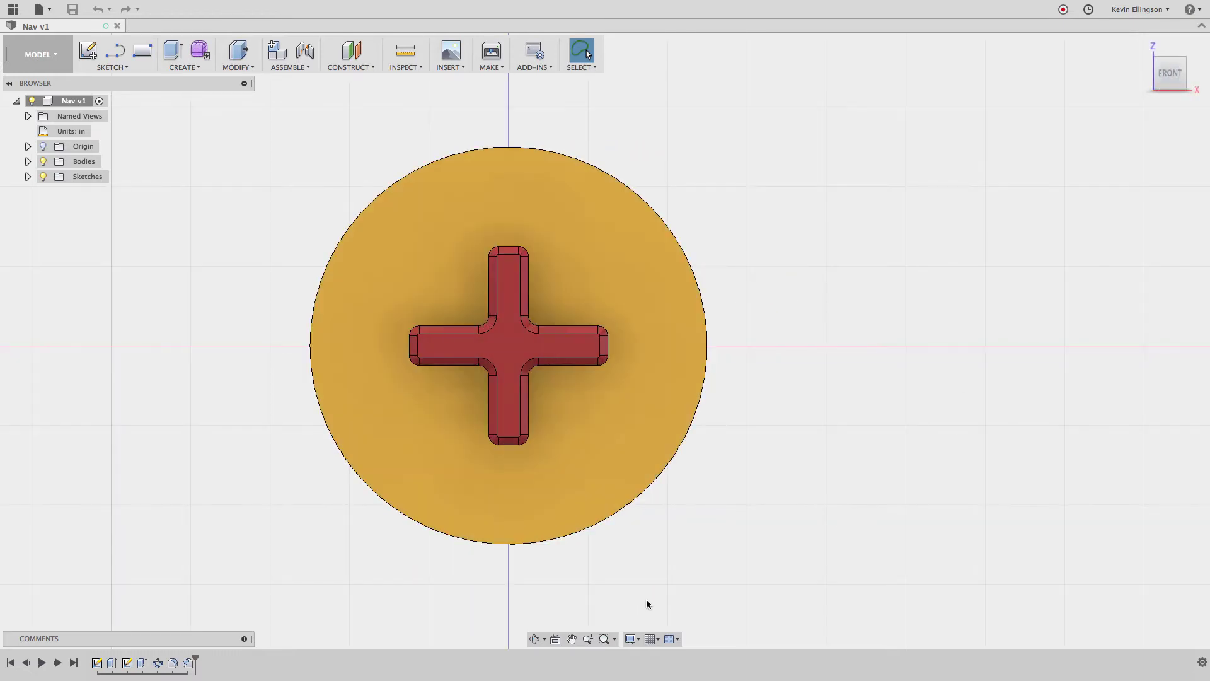
pyautogui.click(573, 639)
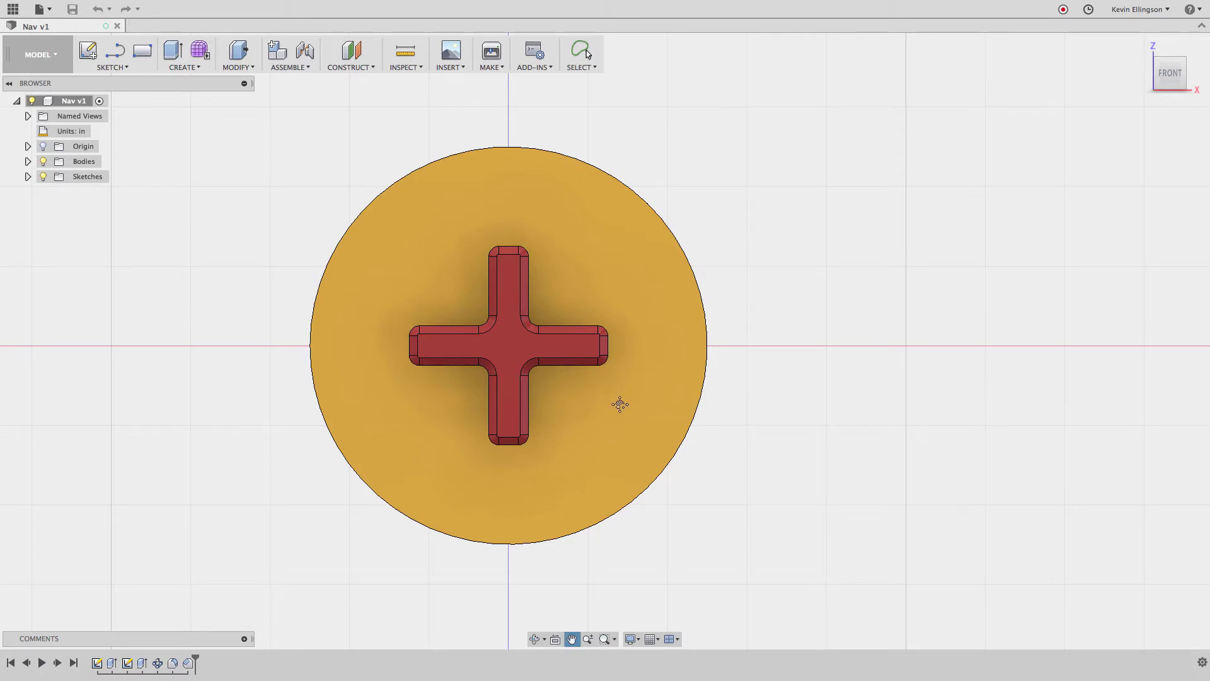
pyautogui.moveTo(599, 392); pyautogui.dragTo(677, 362)
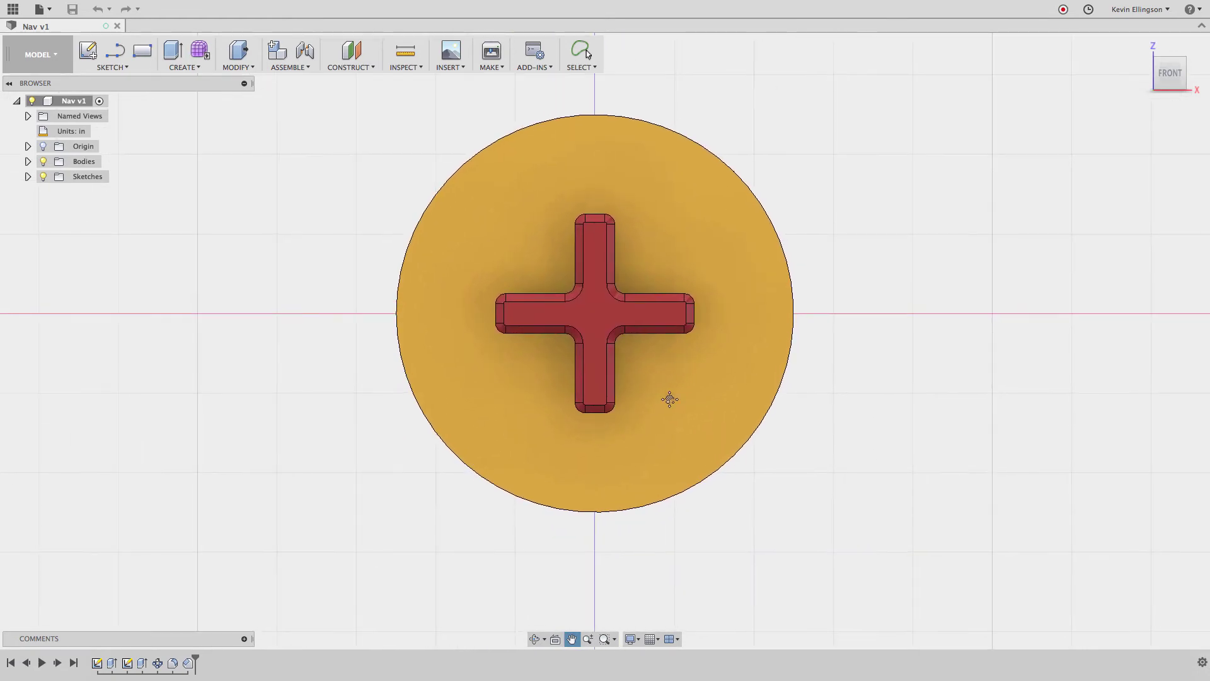
# Zoom in on the front view so the disc and red cross appear larger
pyautogui.click(588, 640)
pyautogui.moveTo(636, 411); pyautogui.dragTo(663, 338)
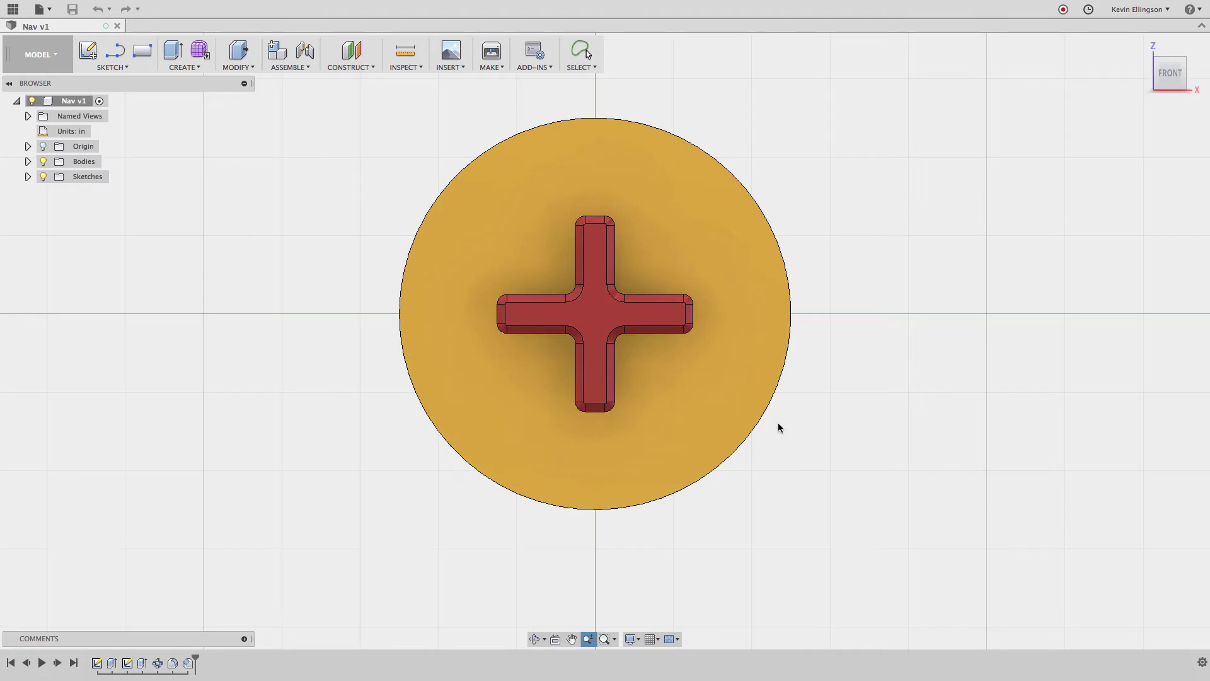
pyautogui.moveTo(672, 403)
pyautogui.mouseDown()
pyautogui.moveTo(673, 446)
pyautogui.moveTo(671, 411)
pyautogui.mouseUp()
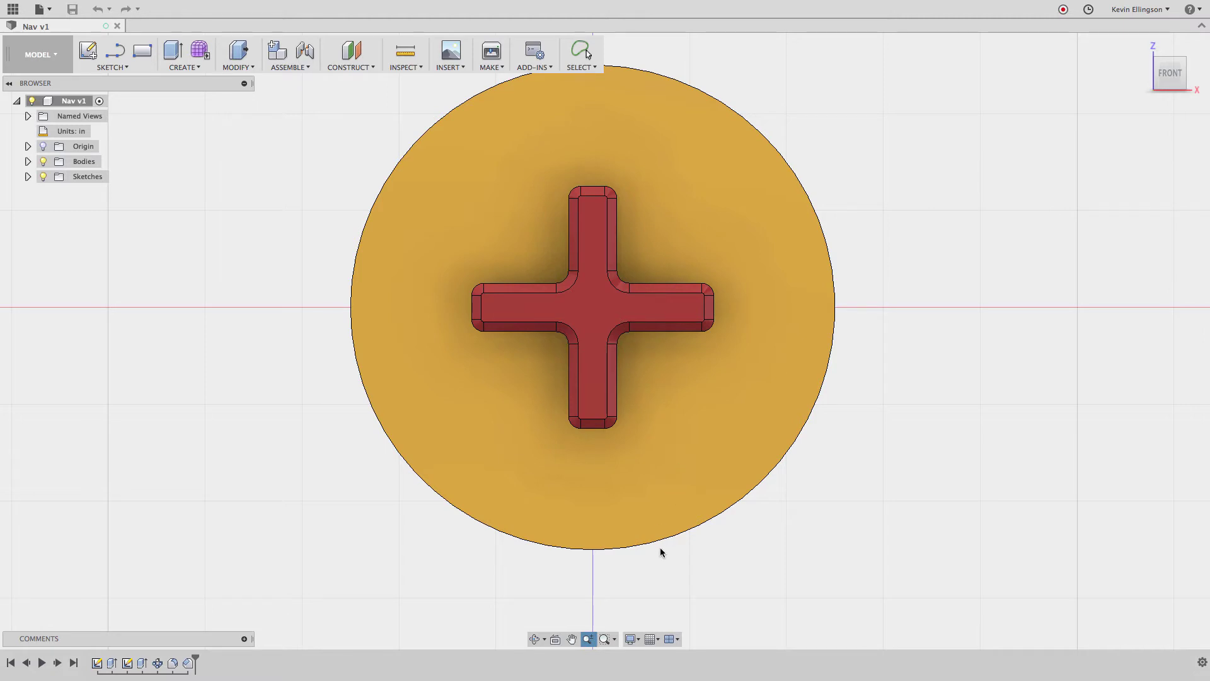
pyautogui.press('Escape')
pyautogui.click(615, 639)
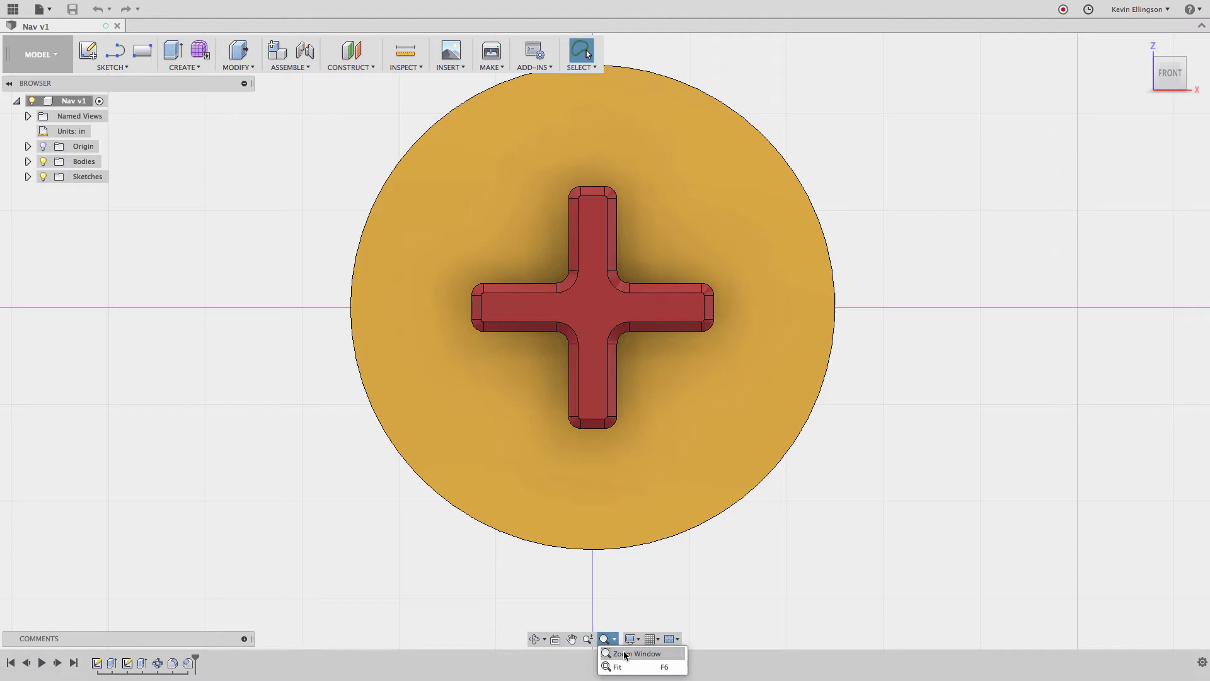
# Zoom Window into a close-up of the cross, then Fit the whole disc to the window
pyautogui.click(624, 655)
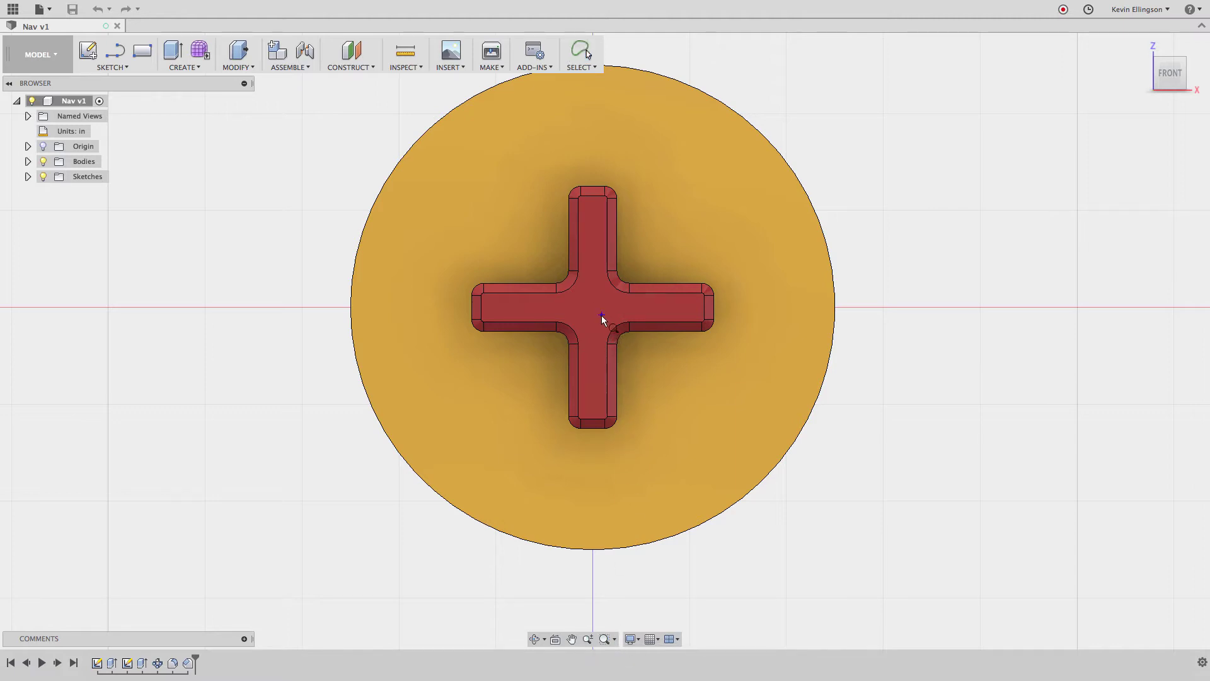
pyautogui.moveTo(659, 365); pyautogui.dragTo(660, 365)
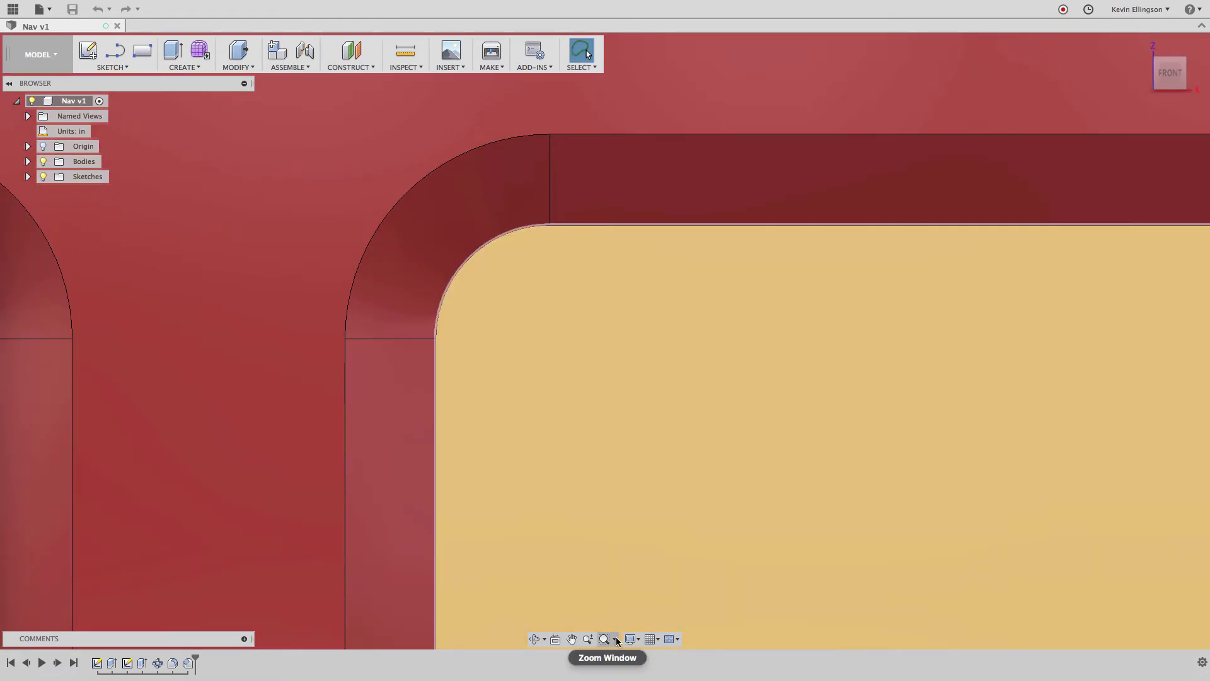
pyautogui.click(616, 637)
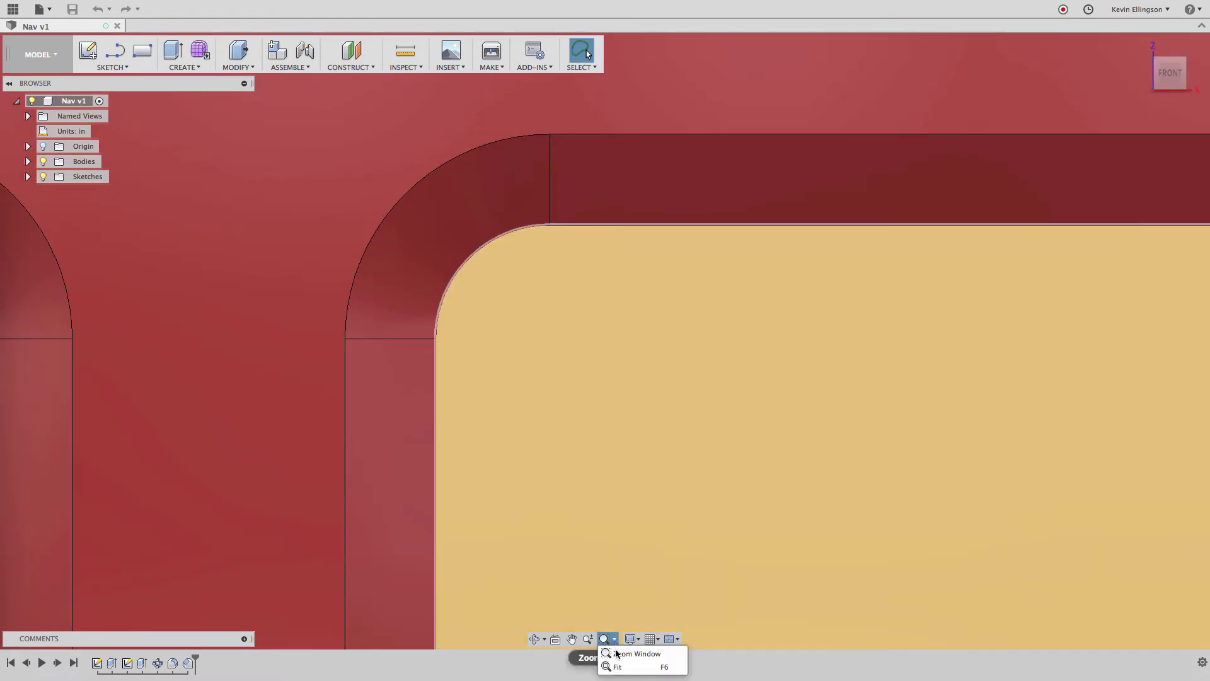
pyautogui.click(653, 669)
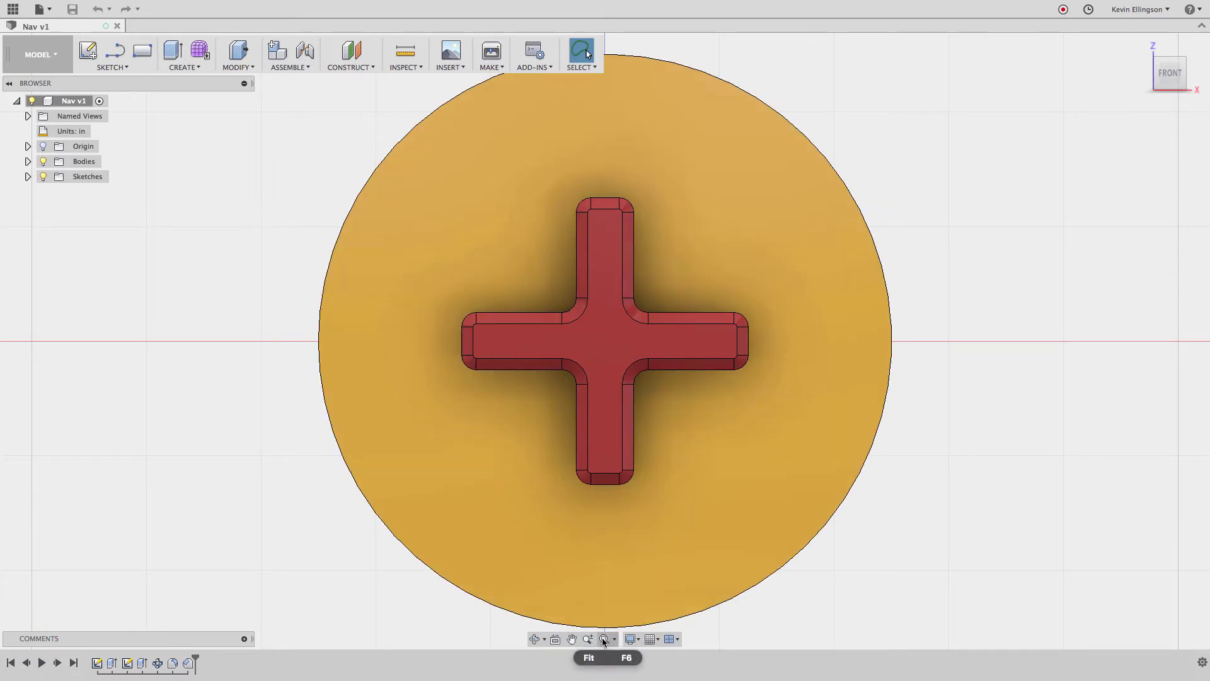
pyautogui.click(572, 640)
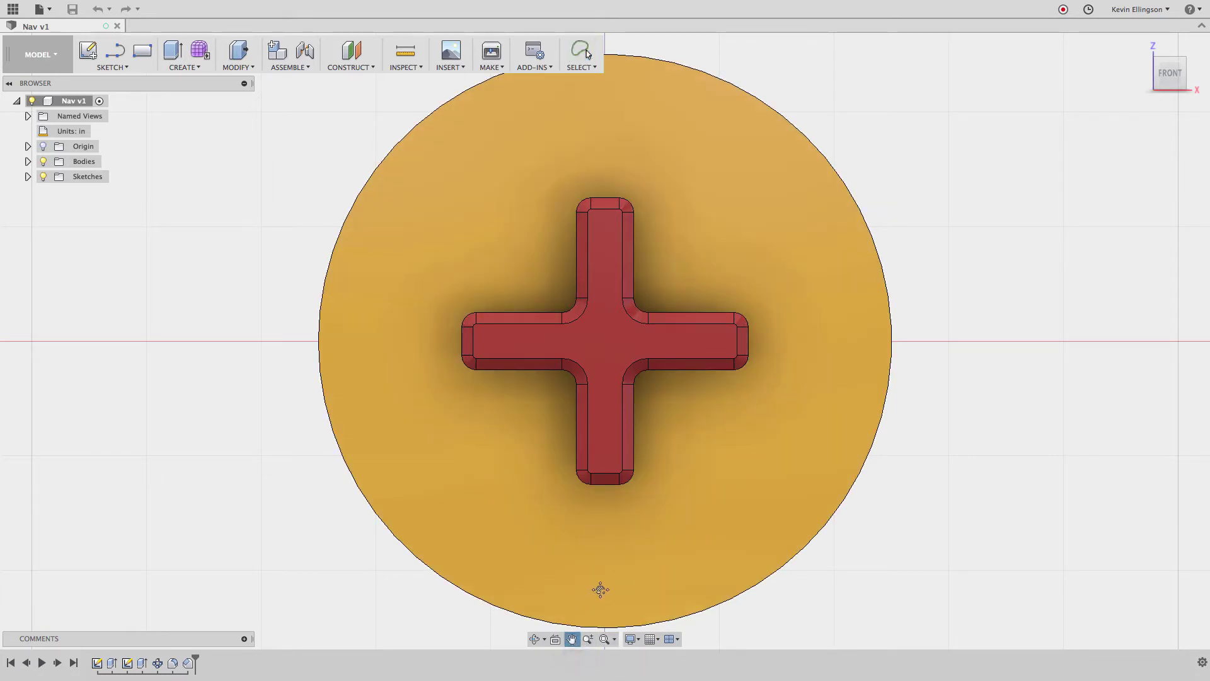
pyautogui.moveTo(654, 529)
pyautogui.mouseDown()
pyautogui.moveTo(599, 559)
pyautogui.moveTo(630, 527)
pyautogui.moveTo(658, 528)
pyautogui.mouseUp()
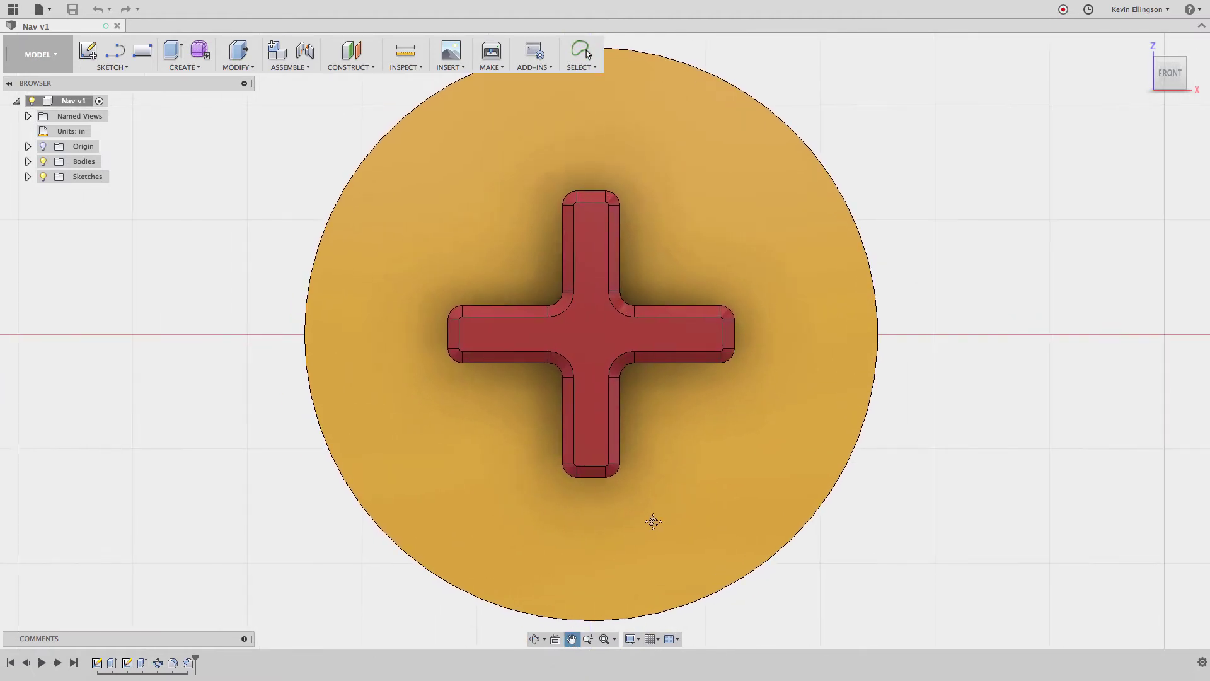
pyautogui.rightClick(656, 498)
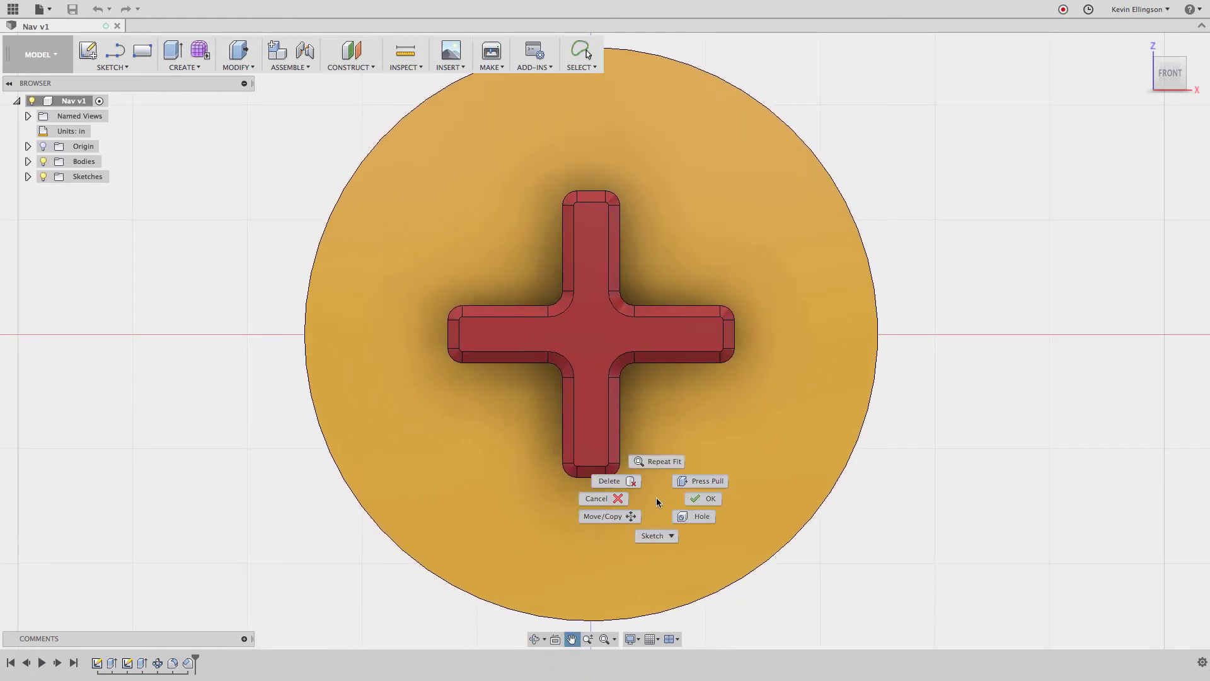
pyautogui.press('Escape')
pyautogui.press('Escape')
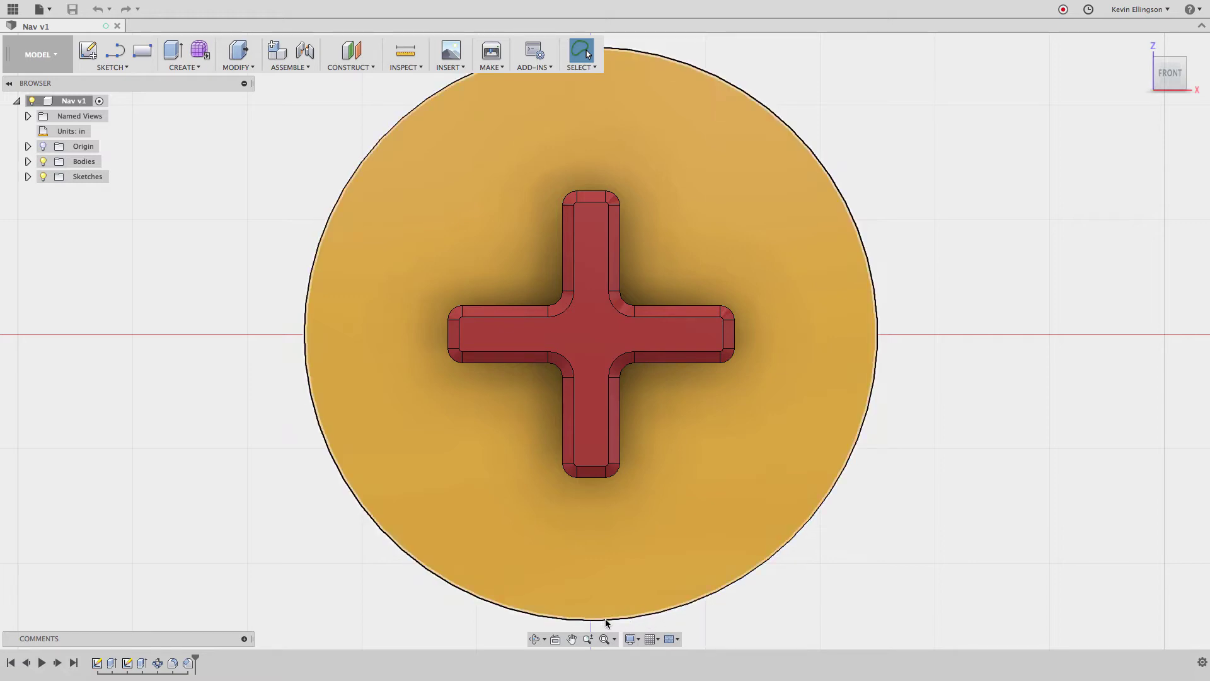
pyautogui.moveTo(1172, 79)
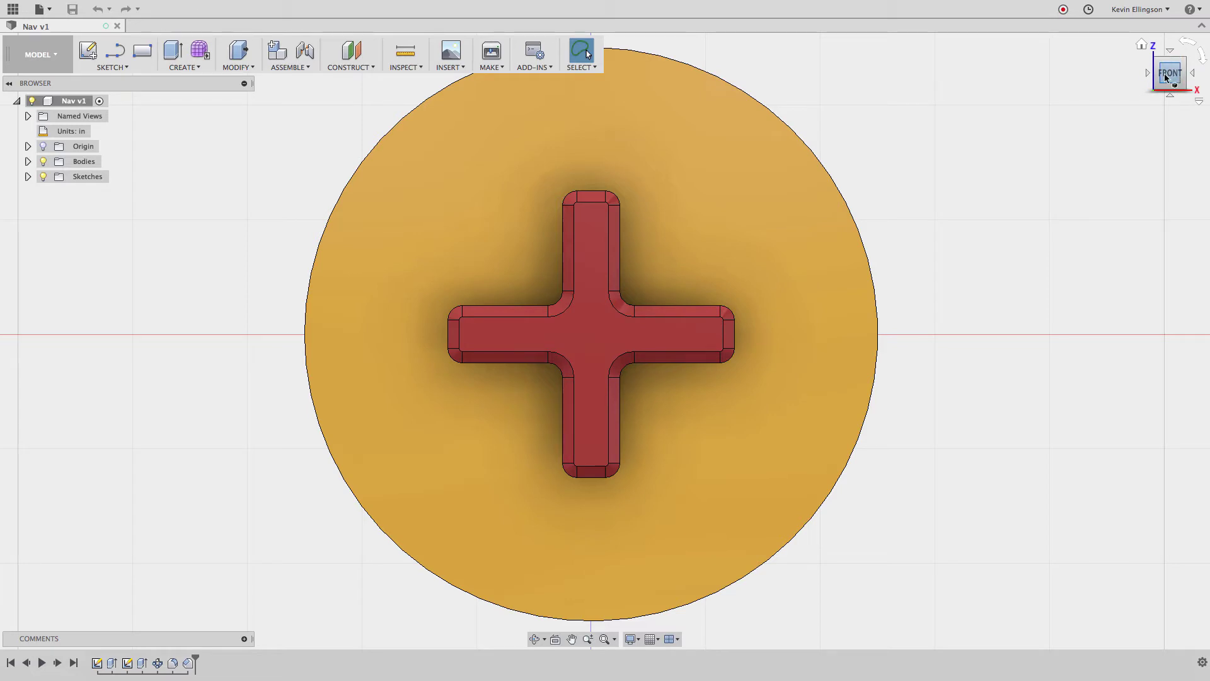
# Use the ViewCube to view the disc from home, front, front-left isometric and back corners
pyautogui.click(1143, 45)
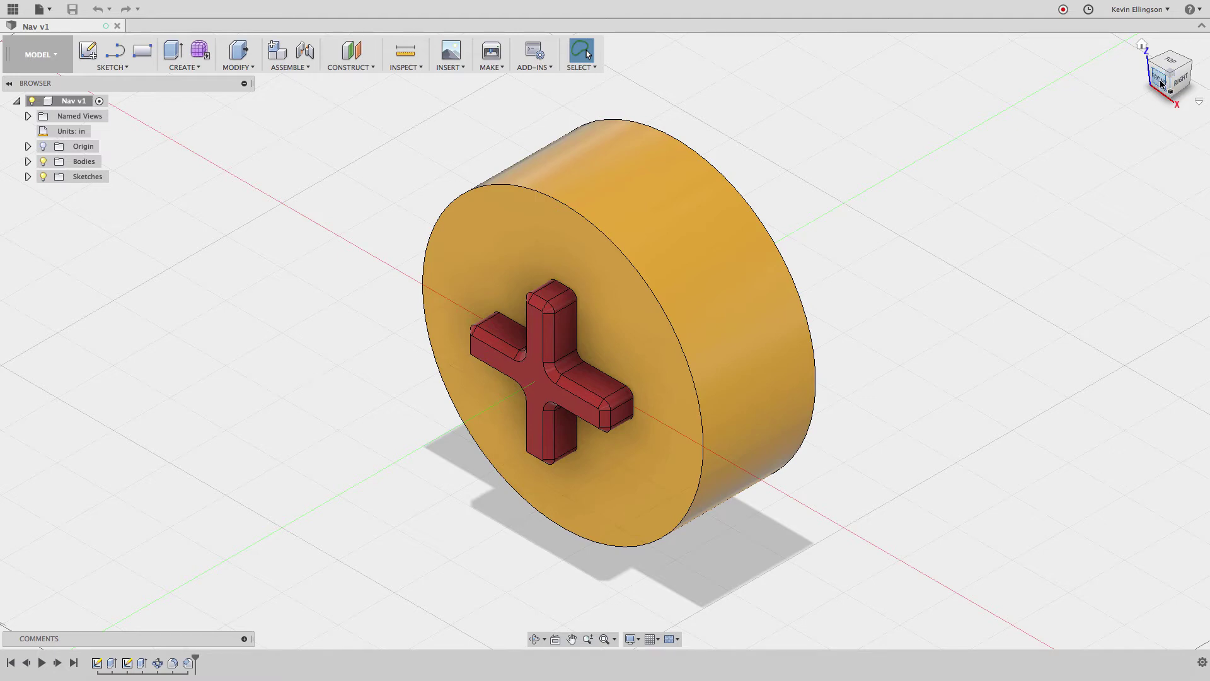
pyautogui.click(1161, 84)
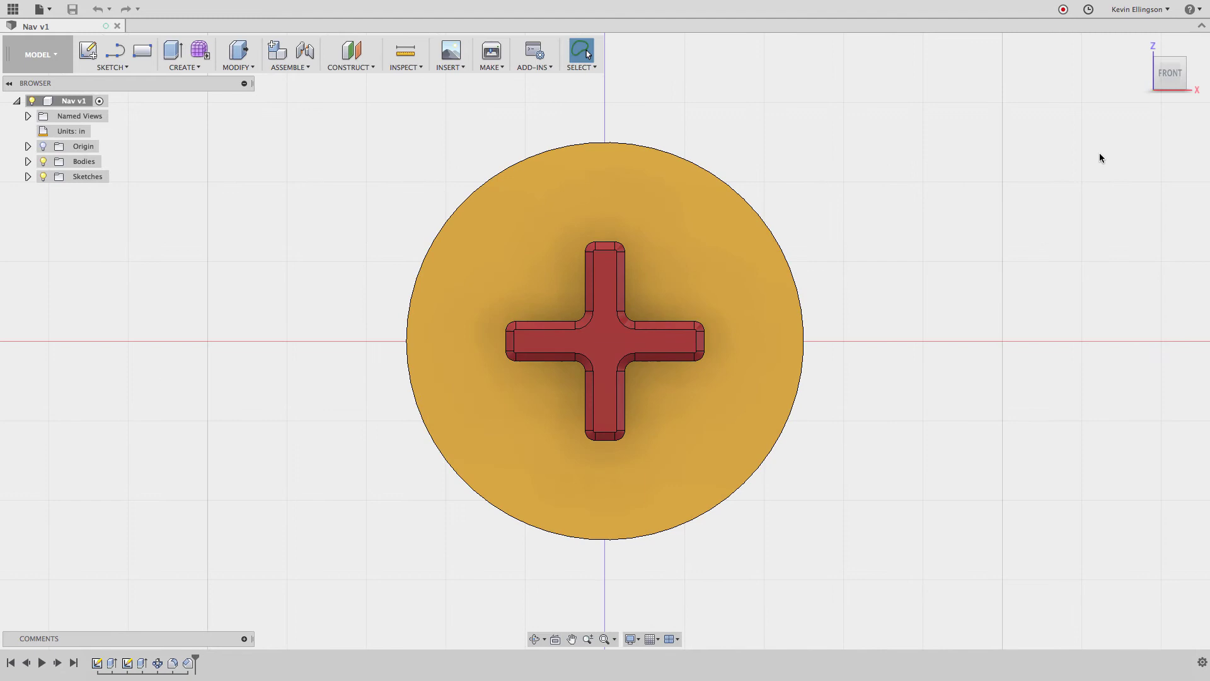
pyautogui.click(1186, 61)
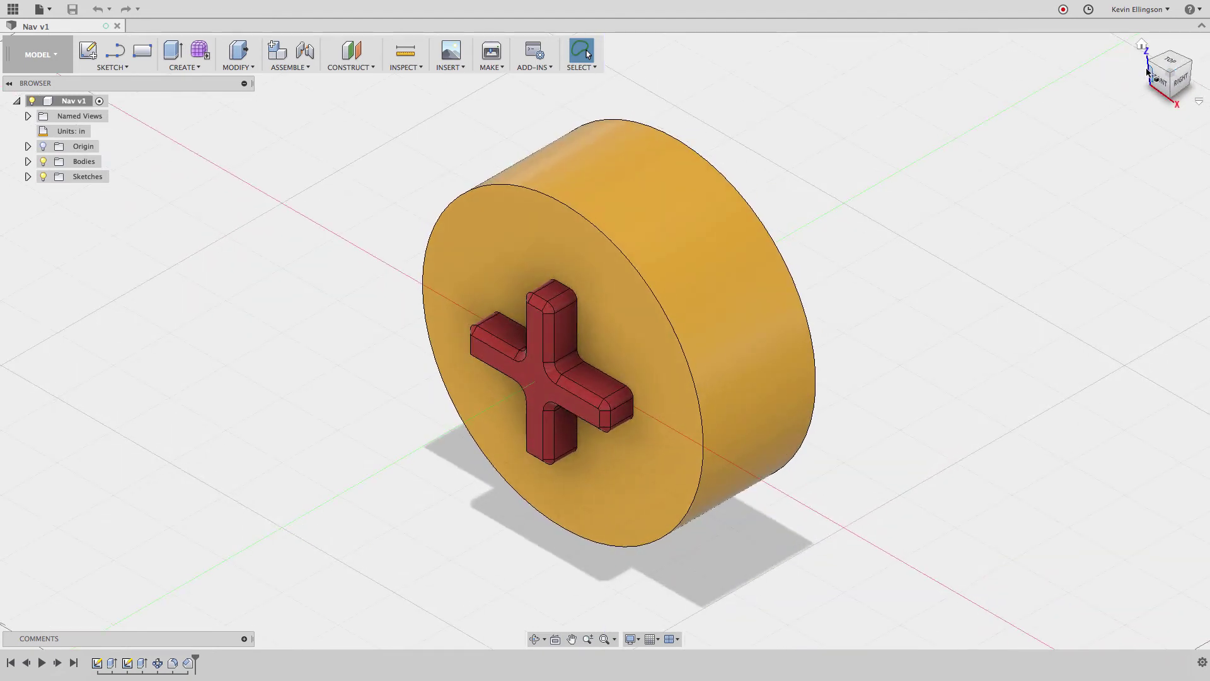
pyautogui.click(1148, 63)
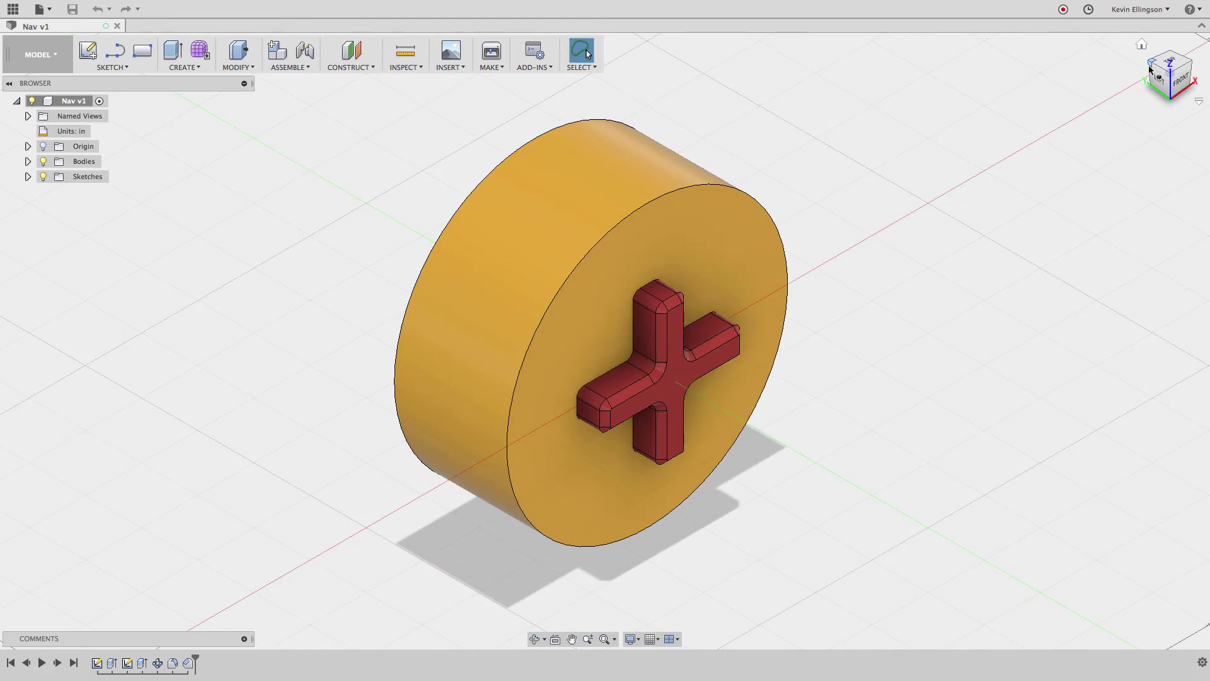
pyautogui.click(1148, 65)
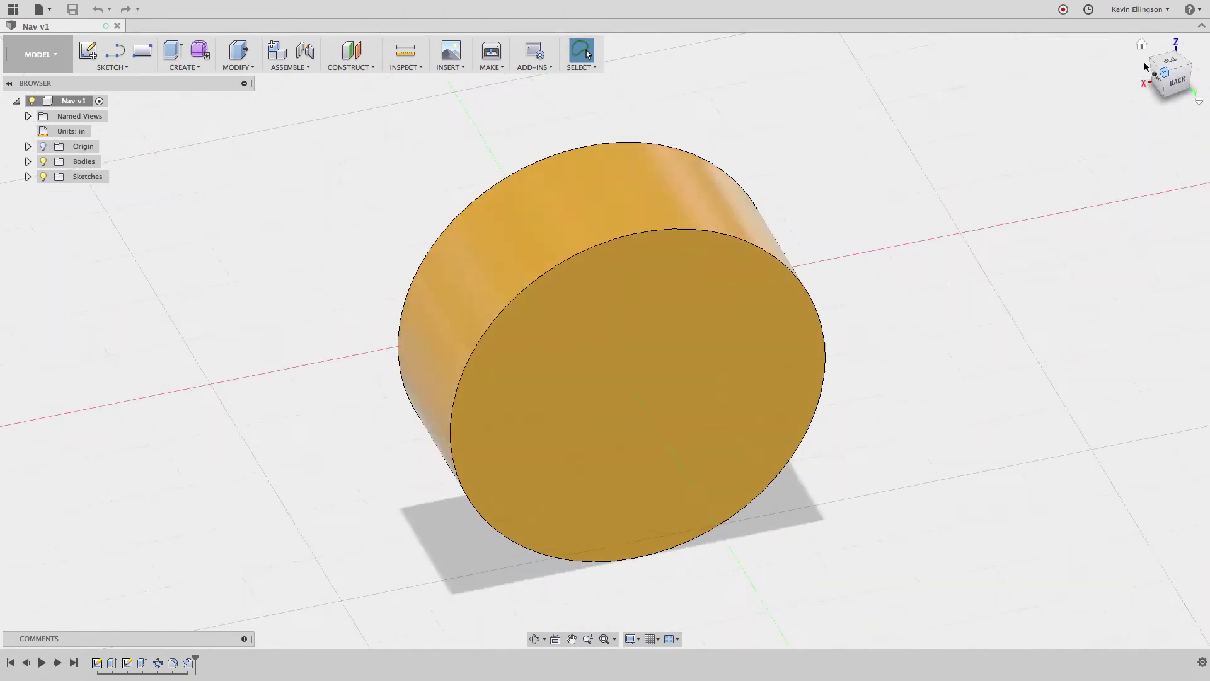
pyautogui.click(1146, 64)
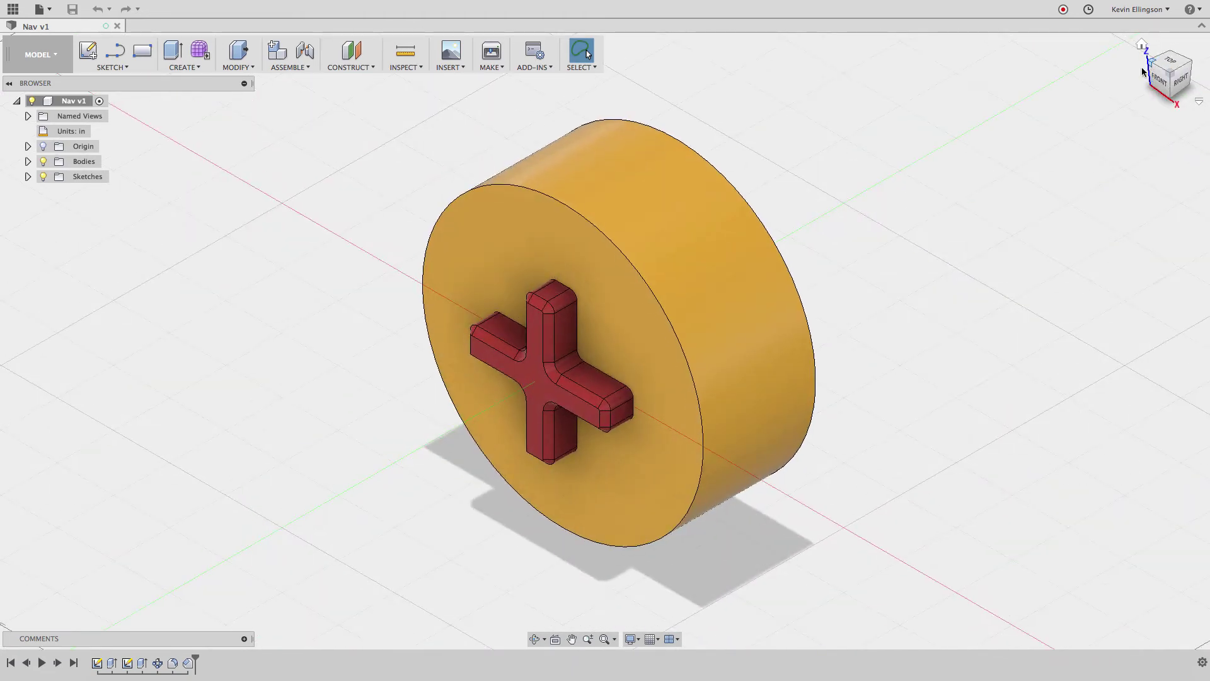
# Return home, then view the disc along its top-front and front-right edges
pyautogui.click(1141, 44)
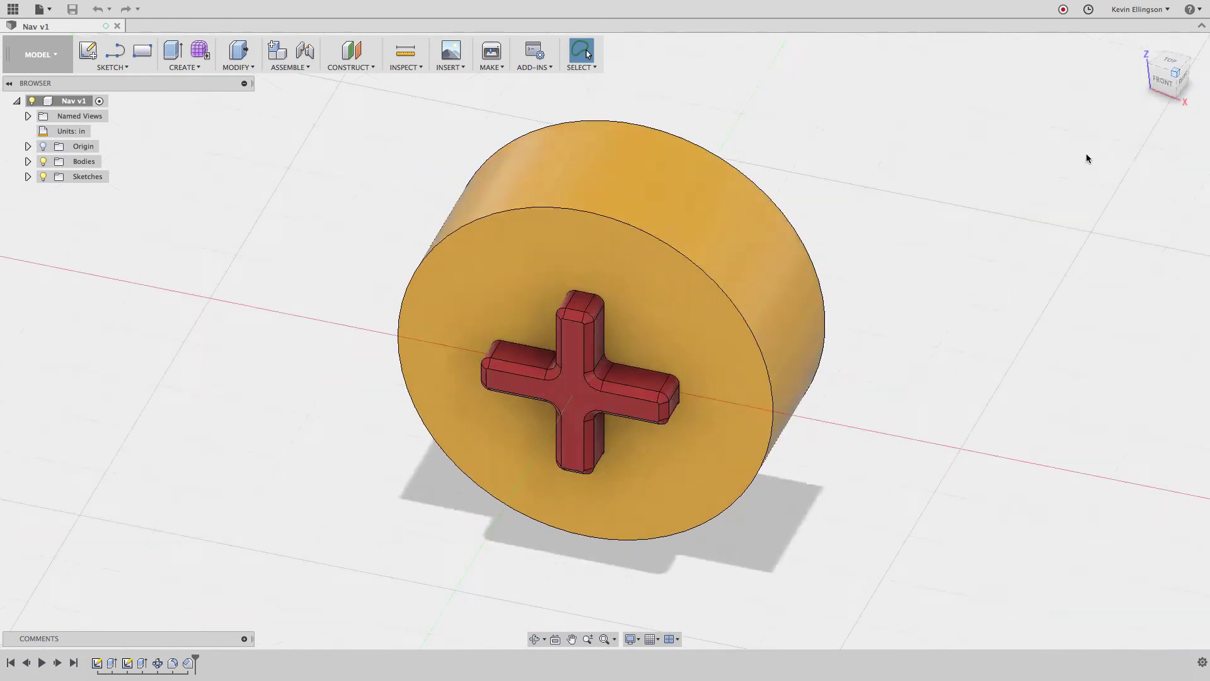
pyautogui.click(1164, 73)
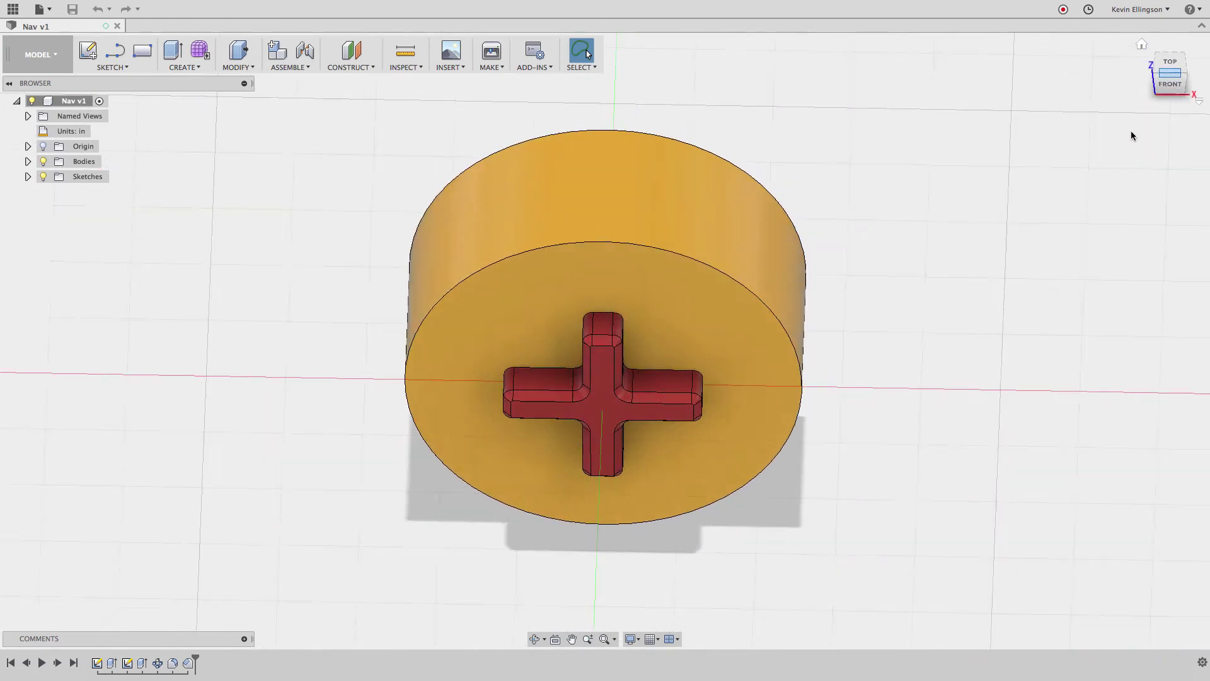
pyautogui.click(1179, 82)
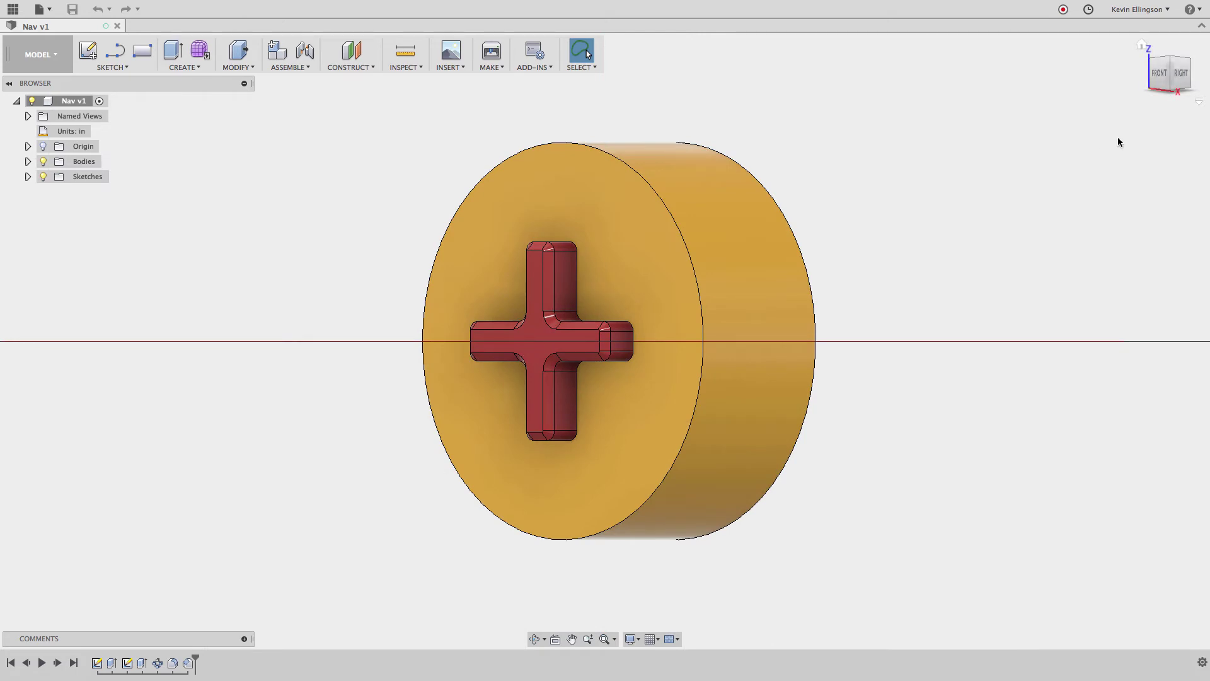
# Snap to the front view, roll it 90 degrees, then roll it back upright
pyautogui.click(1159, 75)
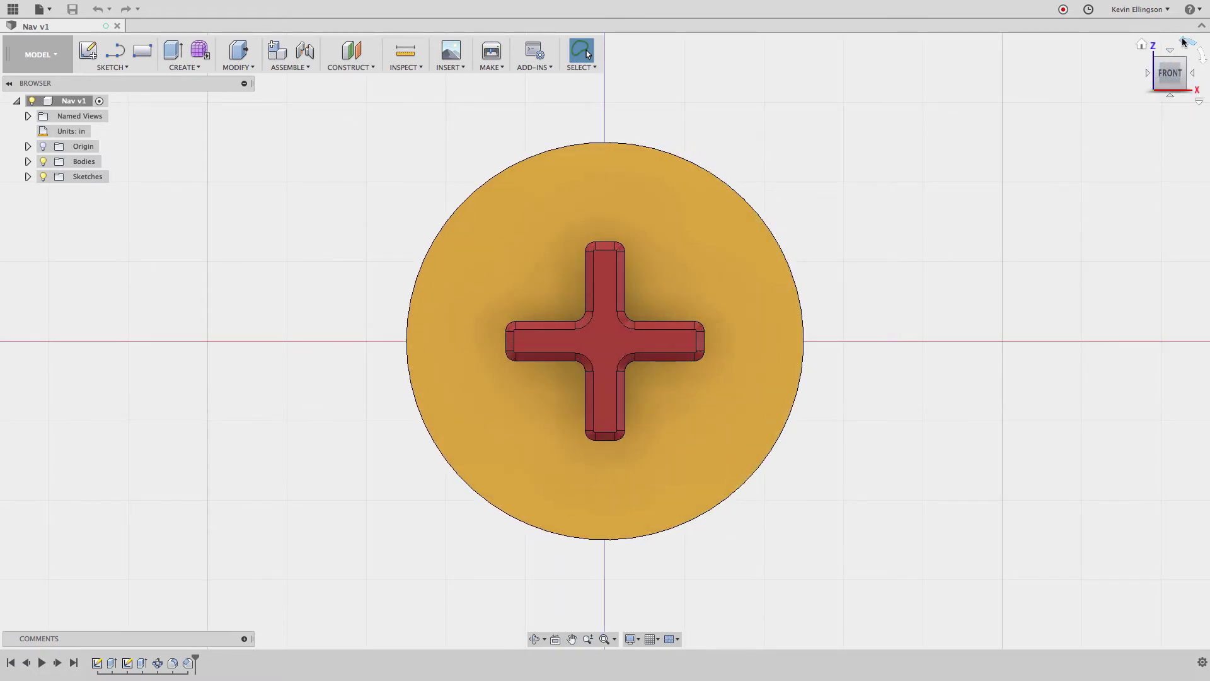
pyautogui.click(1189, 42)
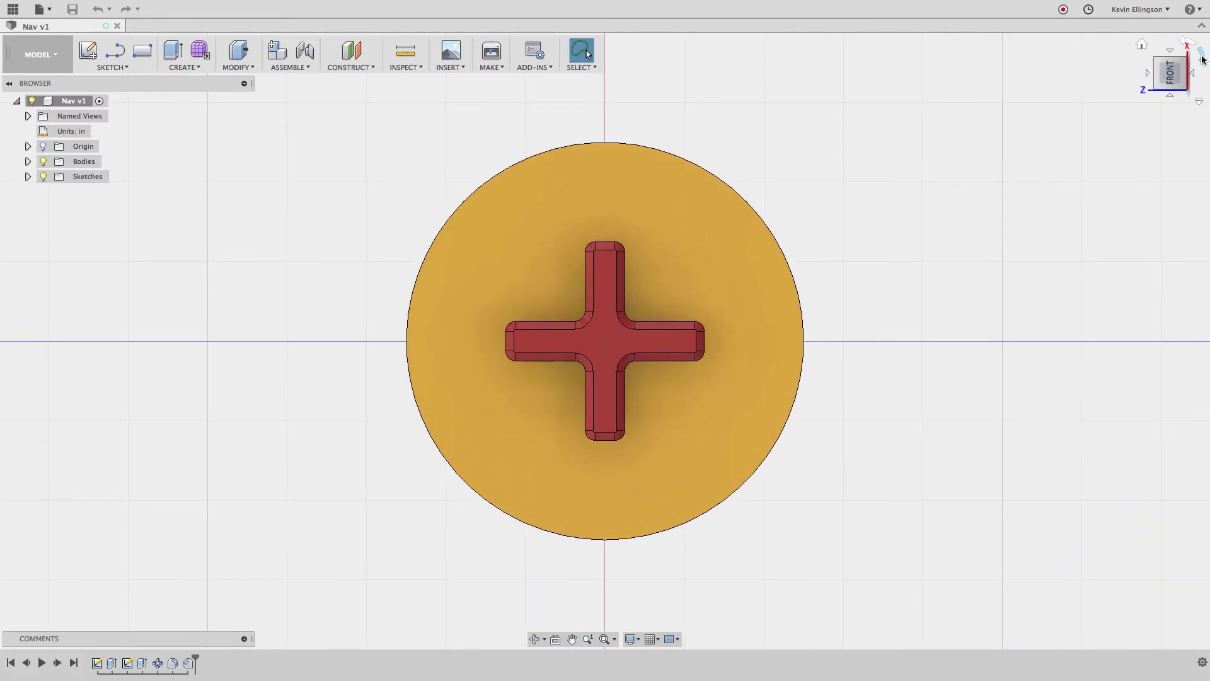
pyautogui.click(1202, 60)
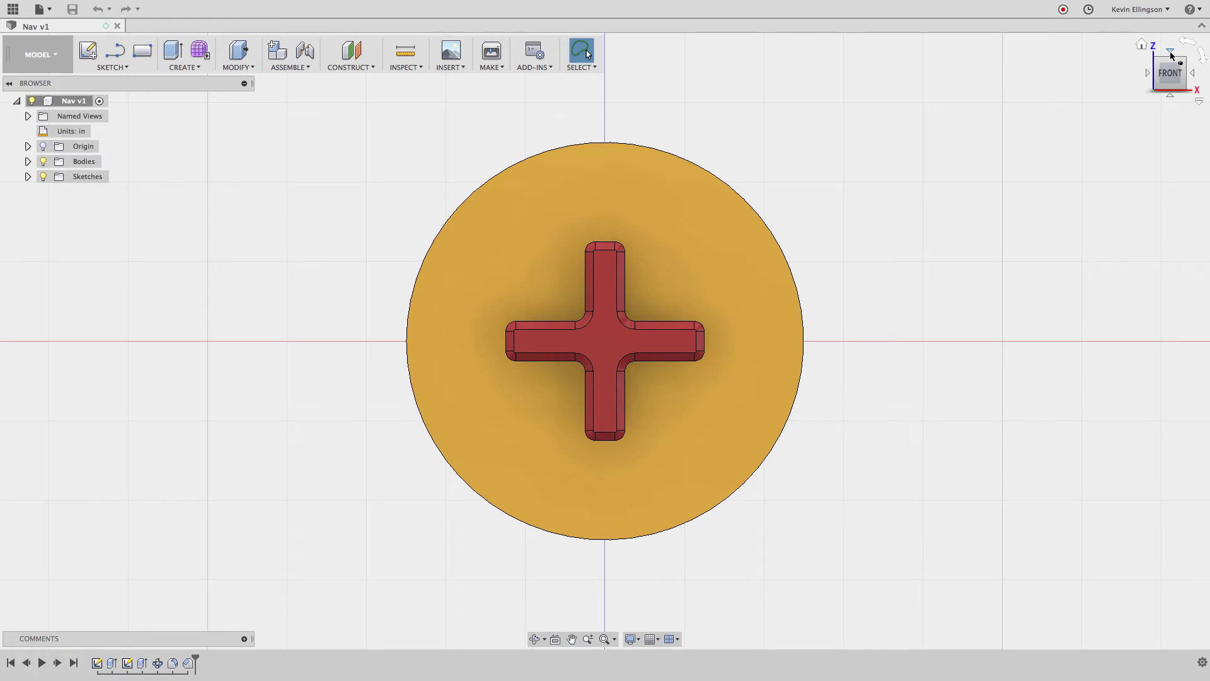
# Go to top and home views, then orbit to a low oblique front-right angle
pyautogui.click(1170, 54)
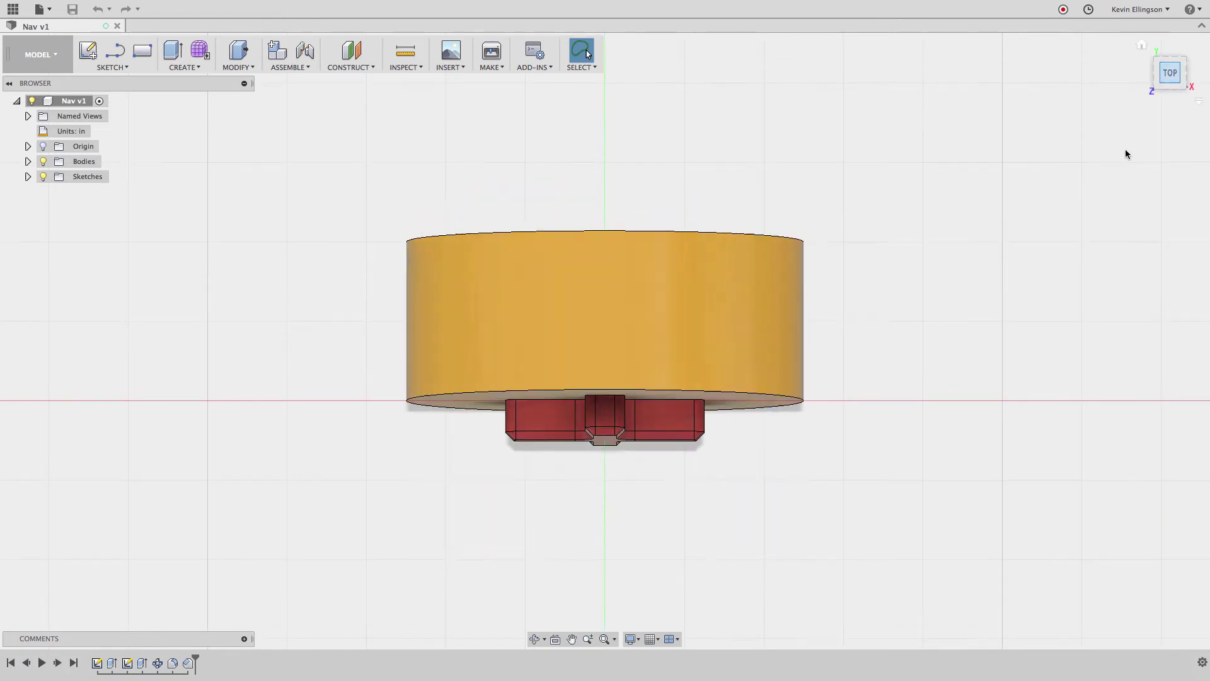
pyautogui.click(1141, 44)
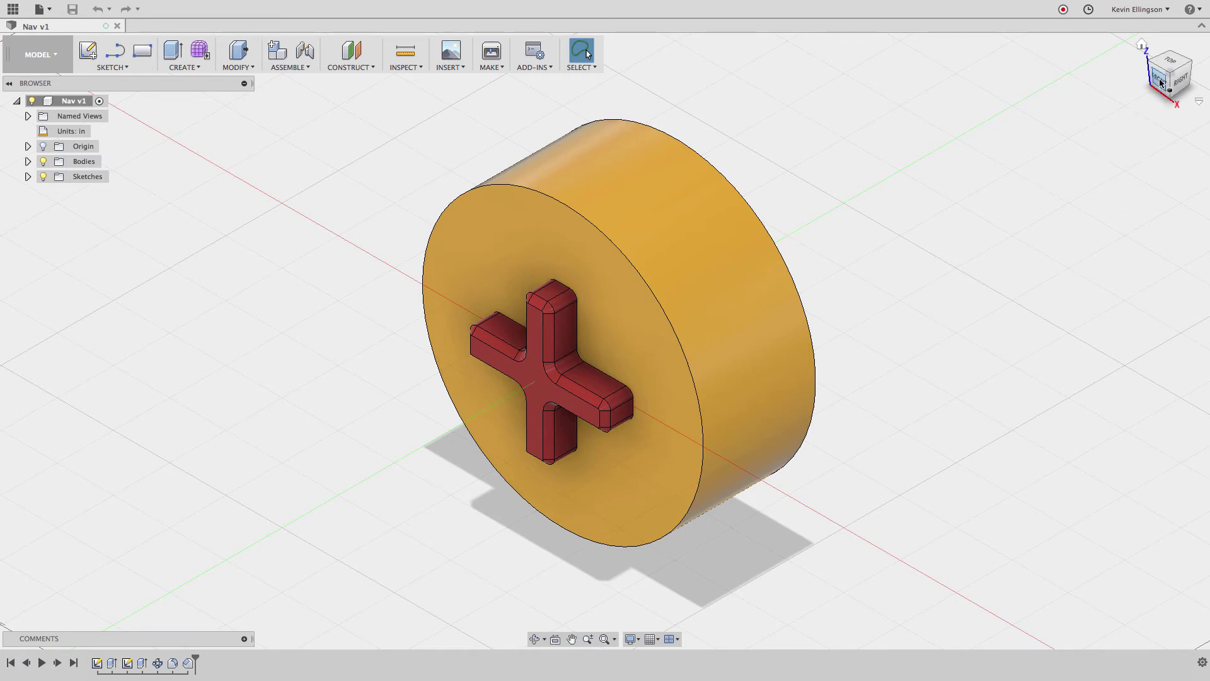
pyautogui.moveTo(1162, 82)
pyautogui.mouseDown()
pyautogui.moveTo(1176, 52)
pyautogui.moveTo(1043, 141)
pyautogui.moveTo(26, 23)
pyautogui.moveTo(75, 145)
pyautogui.mouseUp()
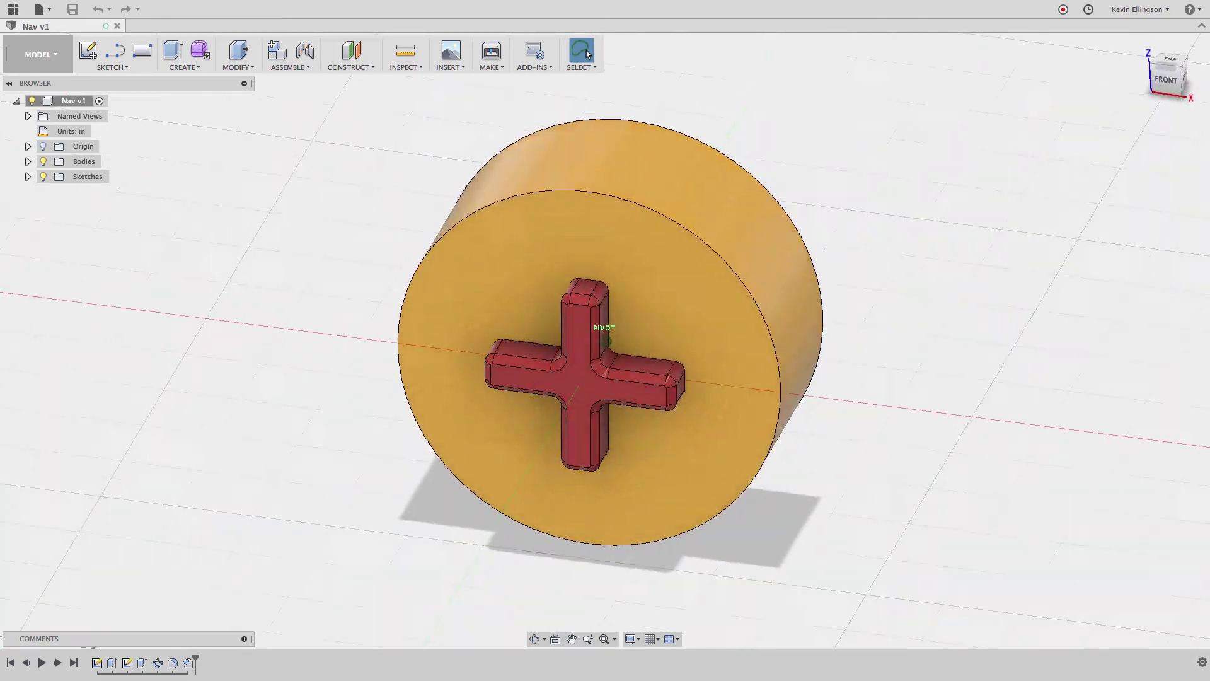
pyautogui.moveTo(605, 341)
pyautogui.mouseDown()
pyautogui.moveTo(498, 339)
pyautogui.moveTo(542, 344)
pyautogui.mouseUp()
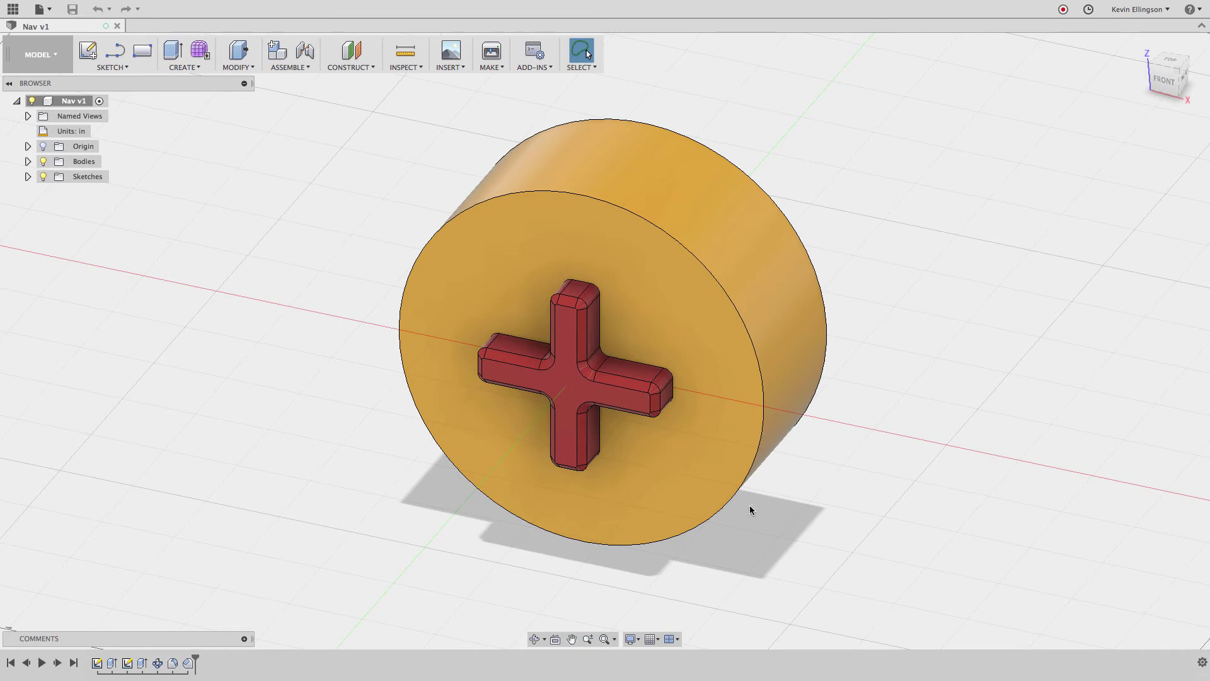
# Orbit the disc toward the front using Constrained Orbit mode
pyautogui.click(544, 639)
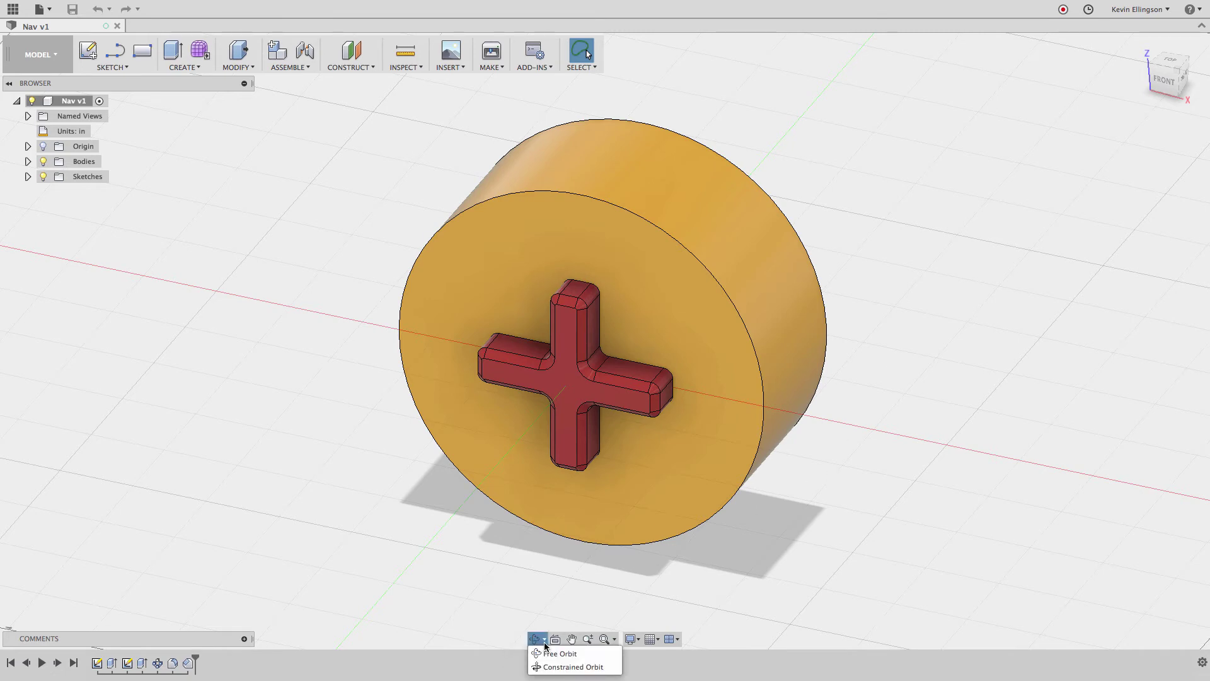
pyautogui.click(578, 667)
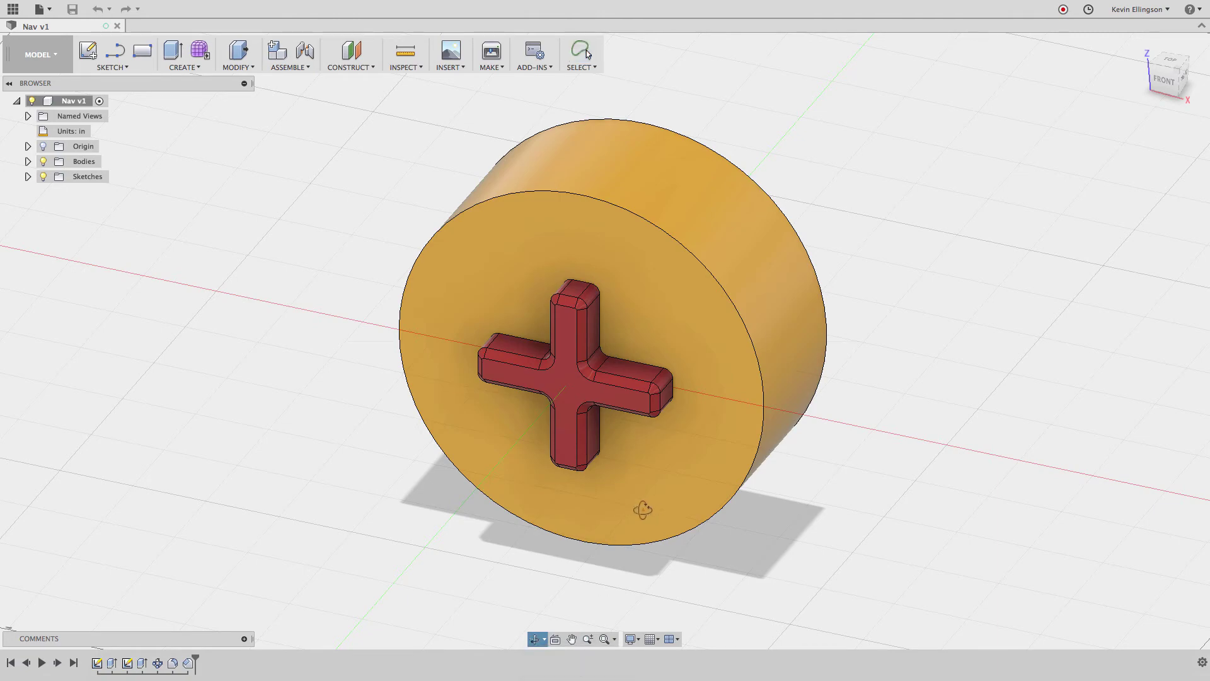
pyautogui.moveTo(637, 502); pyautogui.dragTo(640, 473)
# Switch to Free Orbit and rotate the disc to a slightly raised, nearly straight-on front view
pyautogui.click(544, 639)
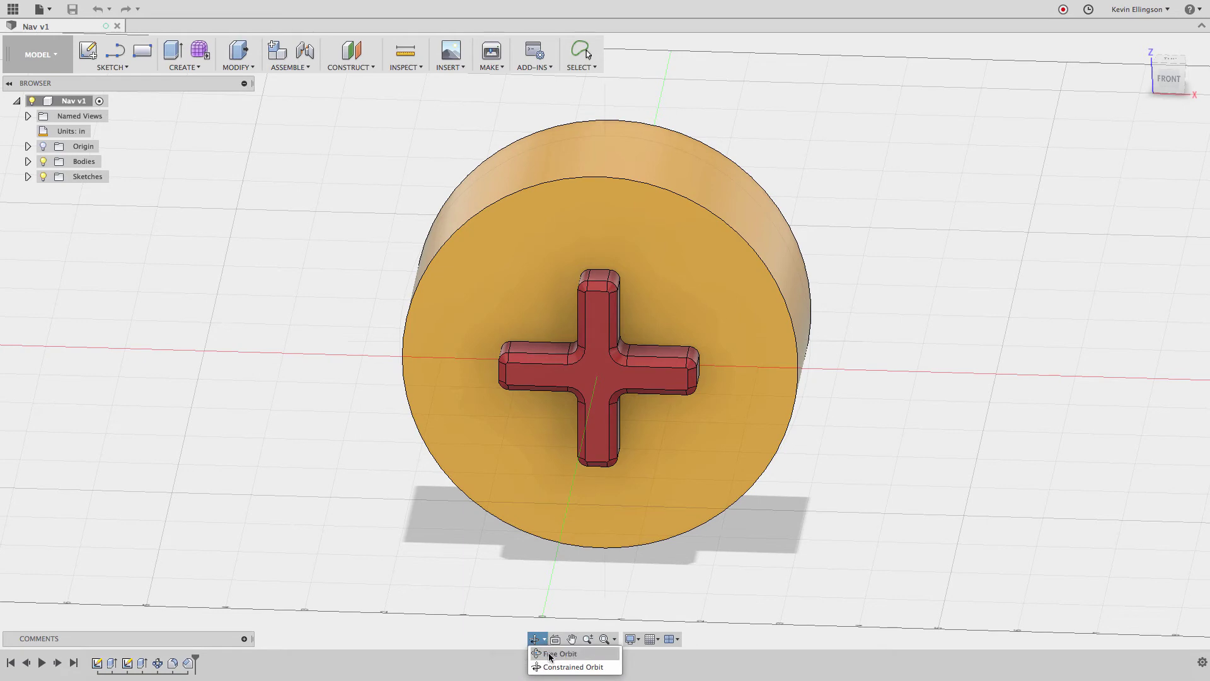
pyautogui.click(550, 655)
pyautogui.moveTo(629, 387); pyautogui.dragTo(603, 441)
# Exit orbiting and turn off the Layout Grid
pyautogui.press('Escape')
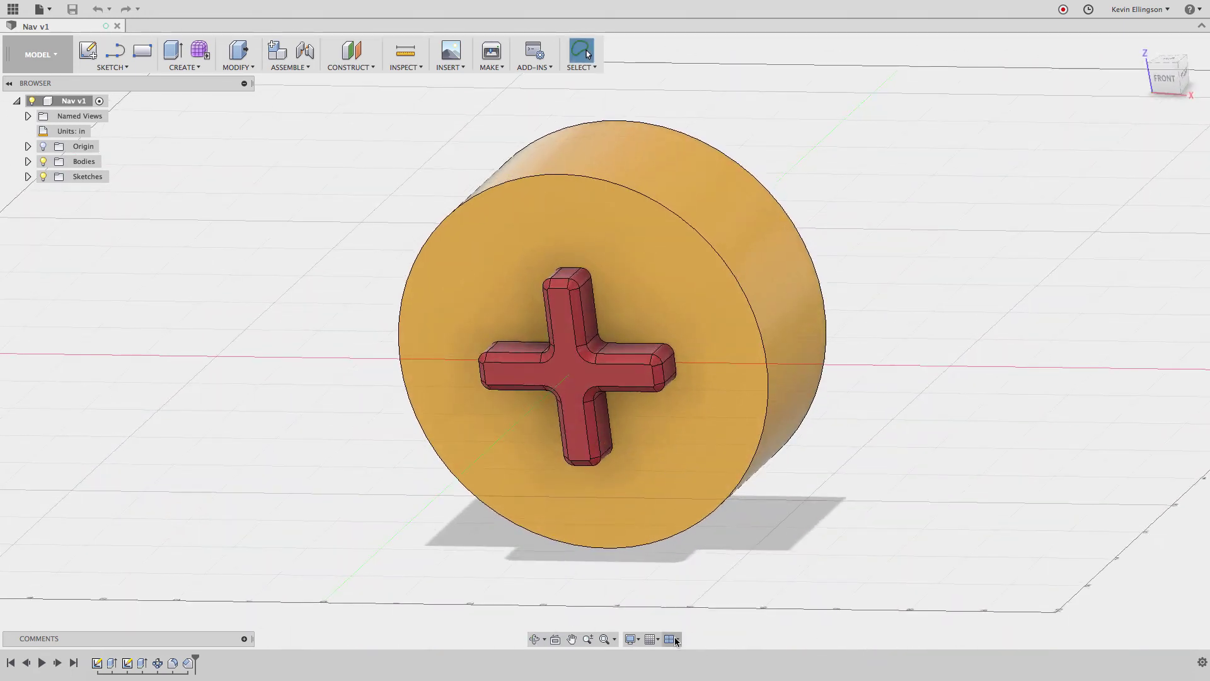
pyautogui.click(659, 639)
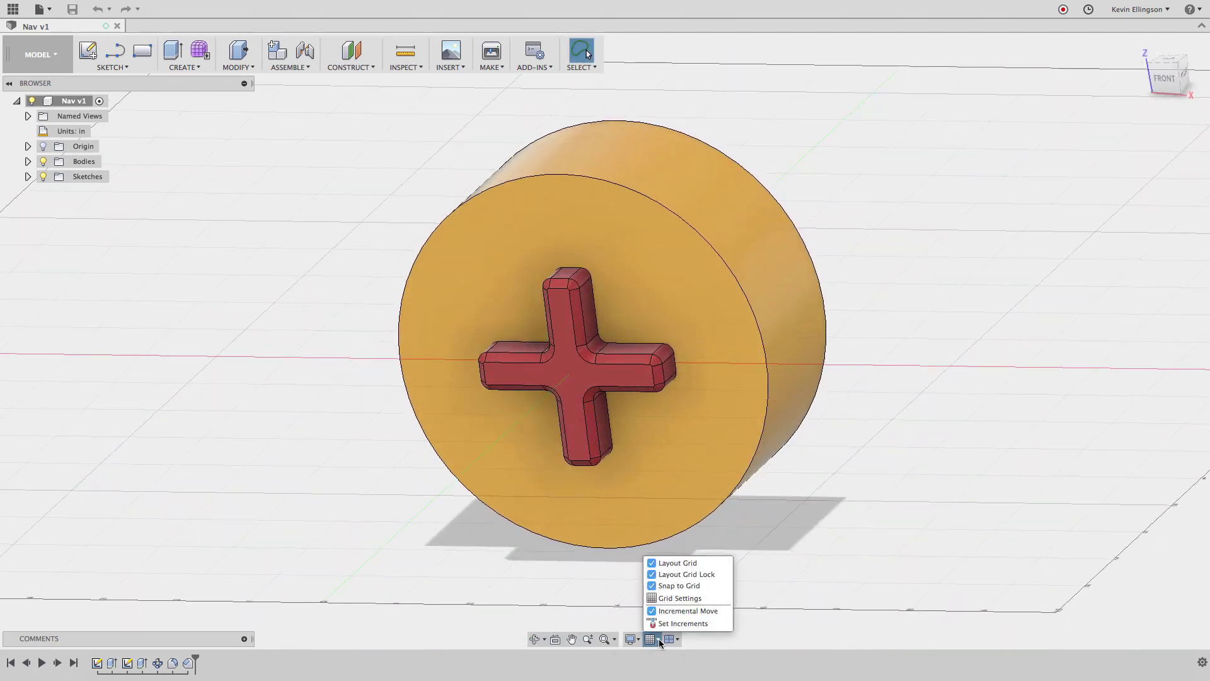
pyautogui.click(662, 563)
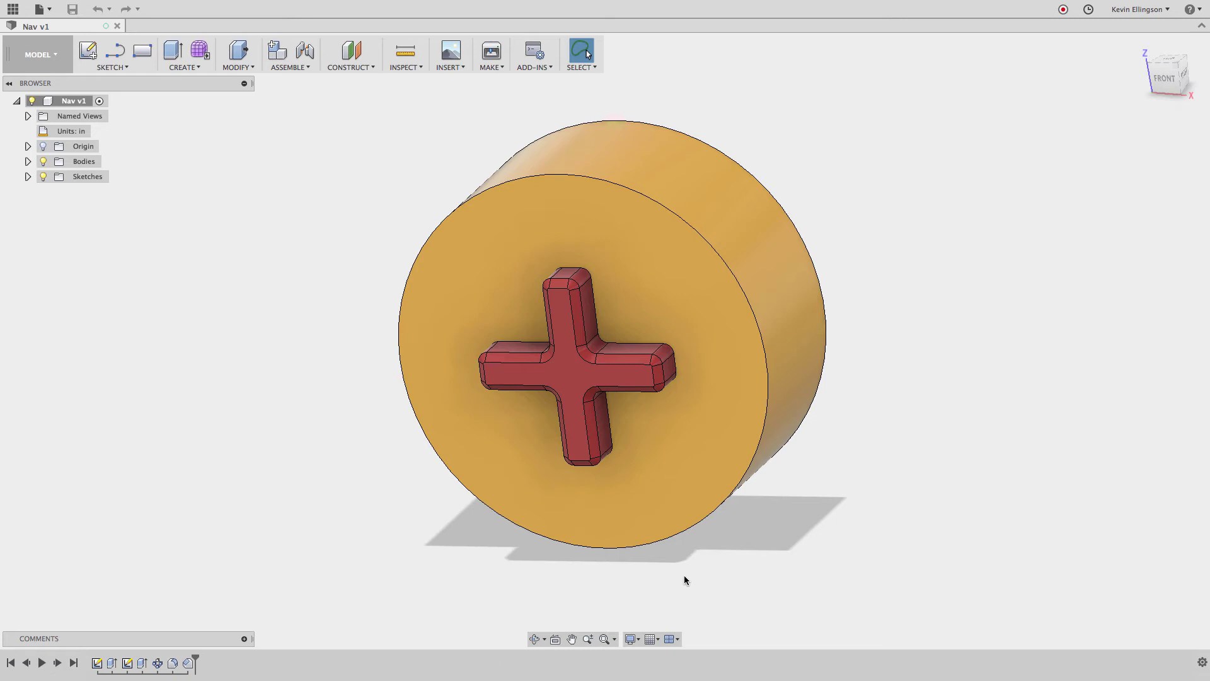
# Set the environment to Dark Sky and snap to the straight front view
pyautogui.click(637, 643)
pyautogui.moveTo(651, 559)
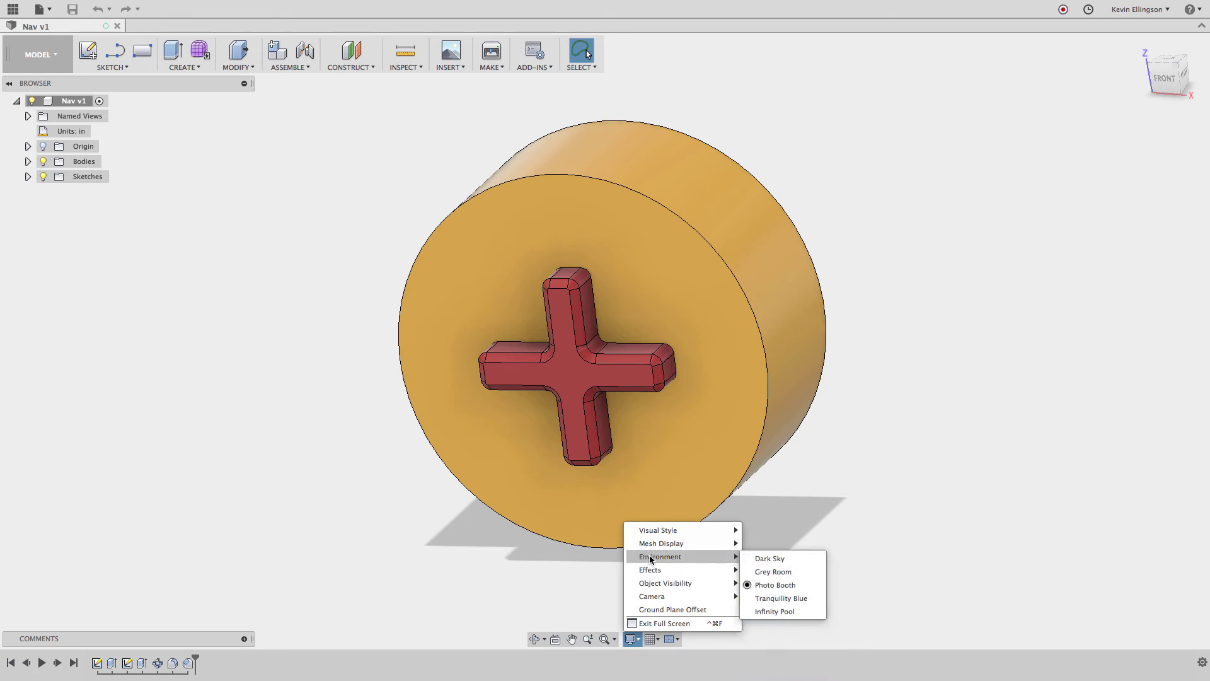
pyautogui.click(764, 558)
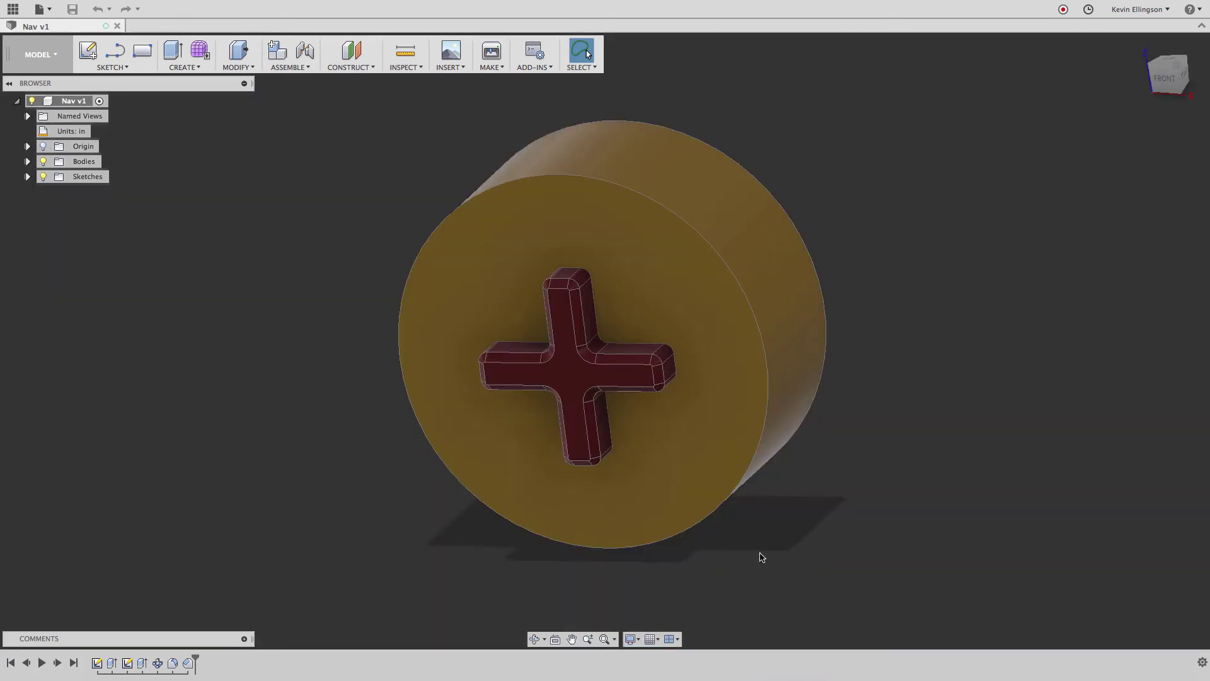
pyautogui.click(1165, 78)
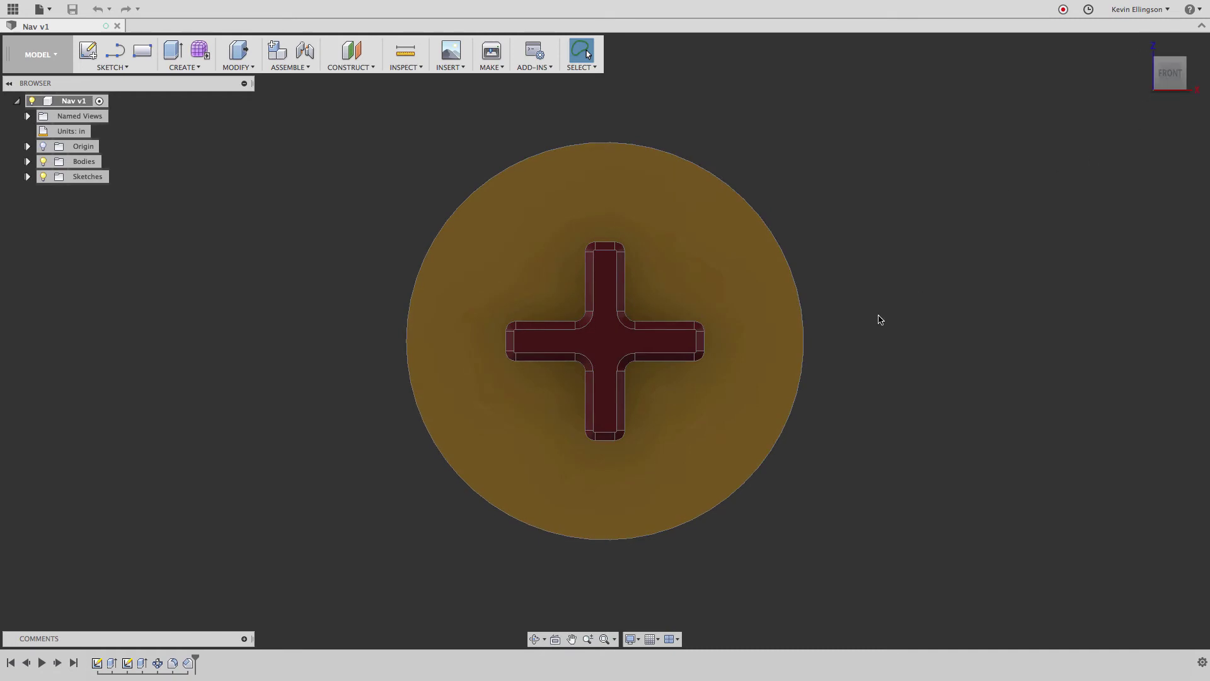
# Free-orbit the disc, tilting it to one side and swinging it slightly off front view
pyautogui.click(534, 640)
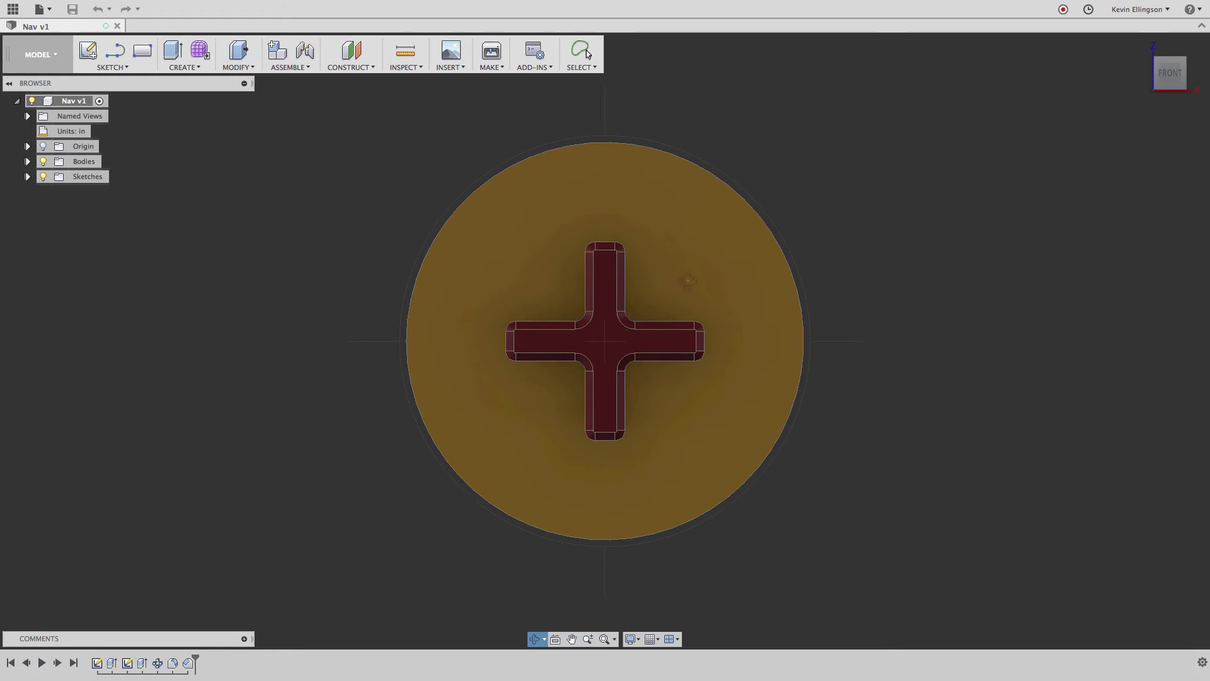
pyautogui.moveTo(687, 281)
pyautogui.mouseDown()
pyautogui.moveTo(656, 348)
pyautogui.moveTo(694, 270)
pyautogui.moveTo(711, 275)
pyautogui.moveTo(682, 301)
pyautogui.mouseUp()
pyautogui.moveTo(670, 345); pyautogui.dragTo(694, 337)
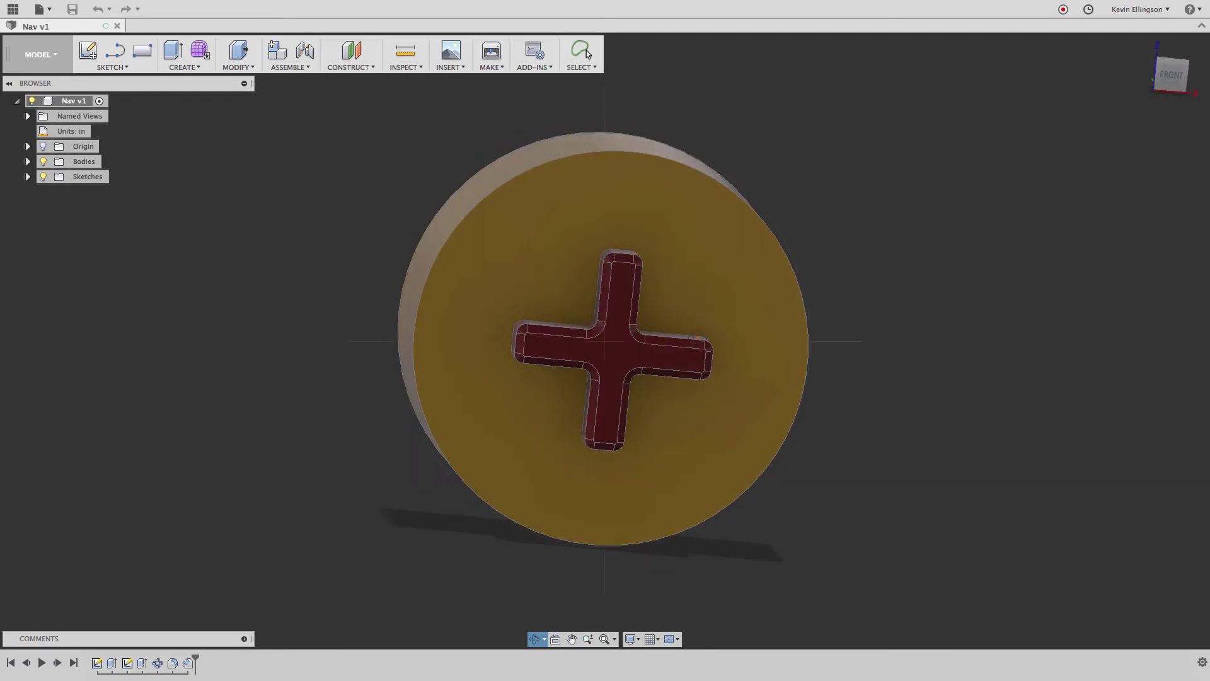
# Return to the front view, then orbit the disc slightly so its top edge shows
pyautogui.click(1171, 74)
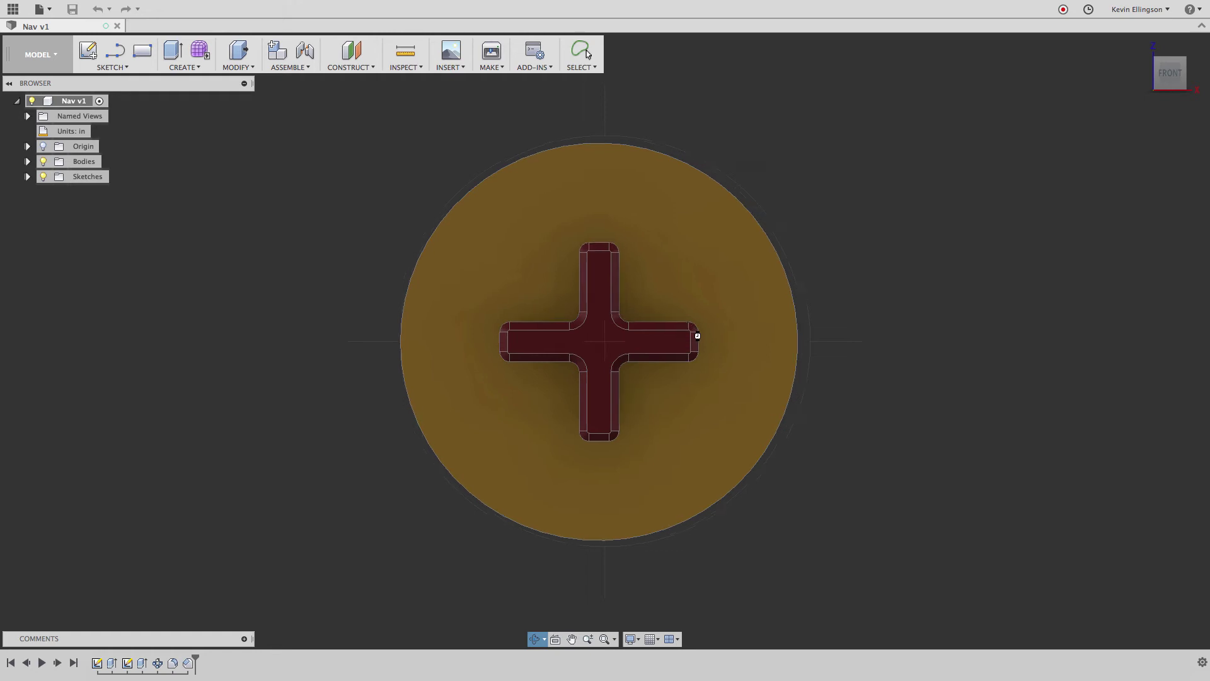
pyautogui.keyDown('shift'); pyautogui.moveTo(696, 329); pyautogui.dragTo(631, 221, button='middle'); pyautogui.keyUp('shift')
pyautogui.keyDown('shift'); pyautogui.moveTo(586, 60); pyautogui.dragTo(698, 334, button='middle'); pyautogui.keyUp('shift')
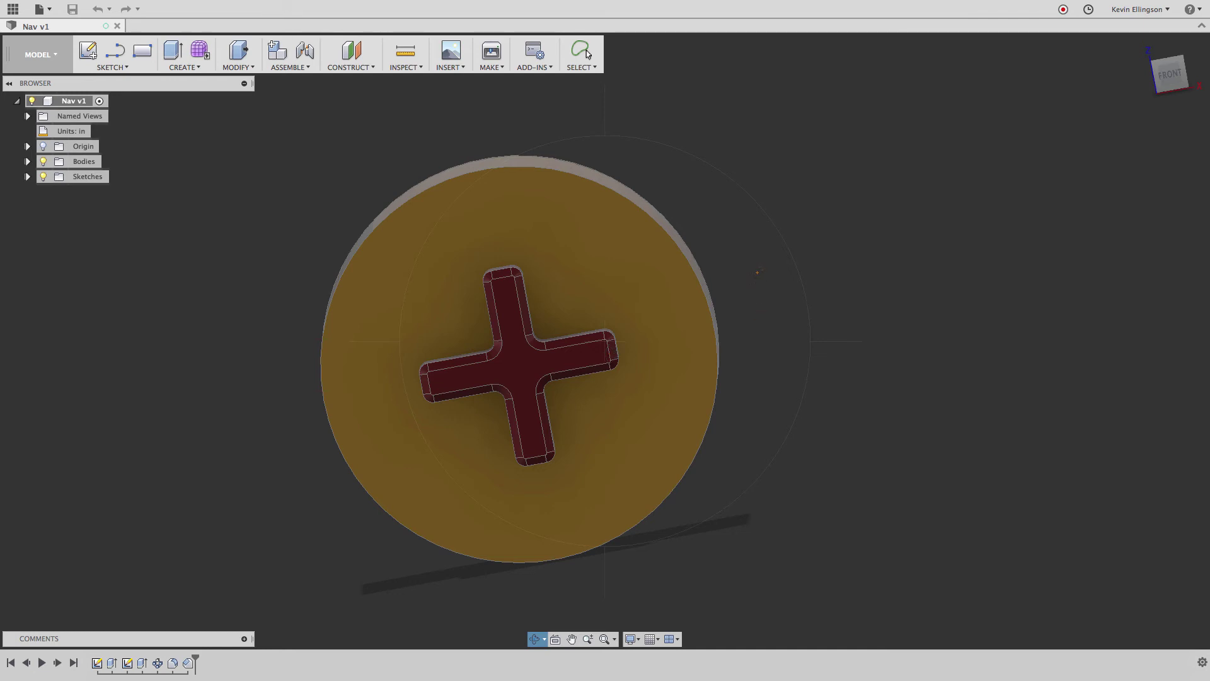
# Switch between the Front and Home views, then orbit and roll the cross diagonally
pyautogui.click(1169, 73)
pyautogui.moveTo(1145, 71)
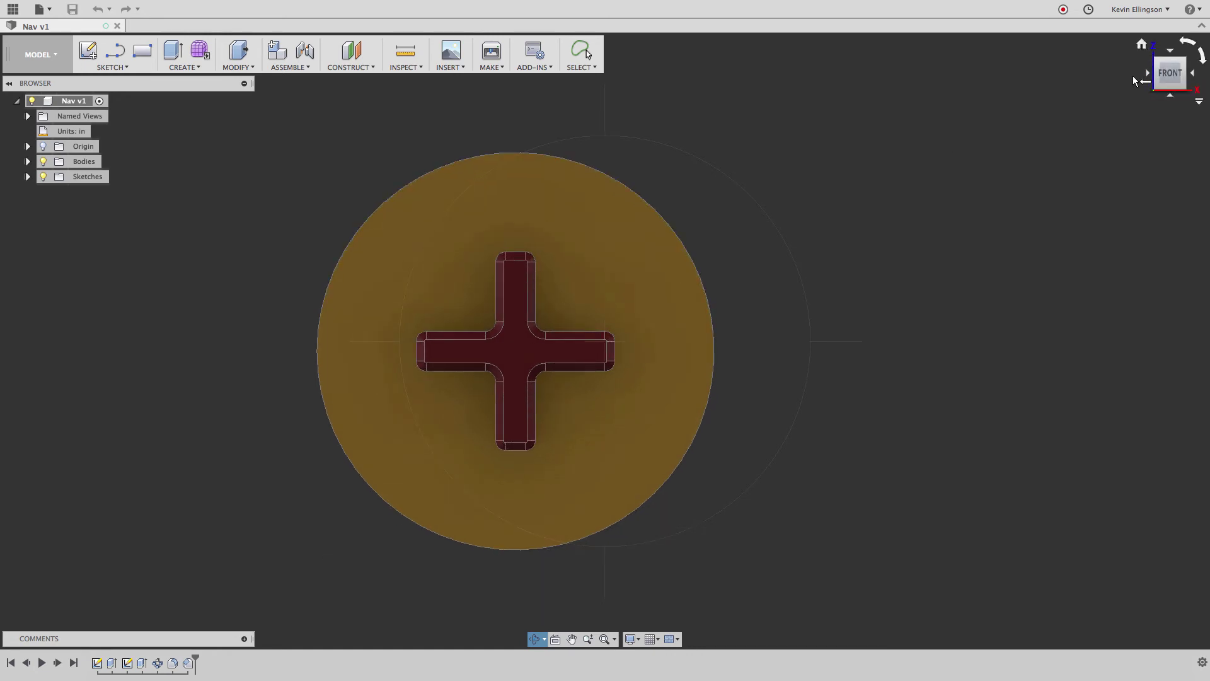
pyautogui.click(1141, 43)
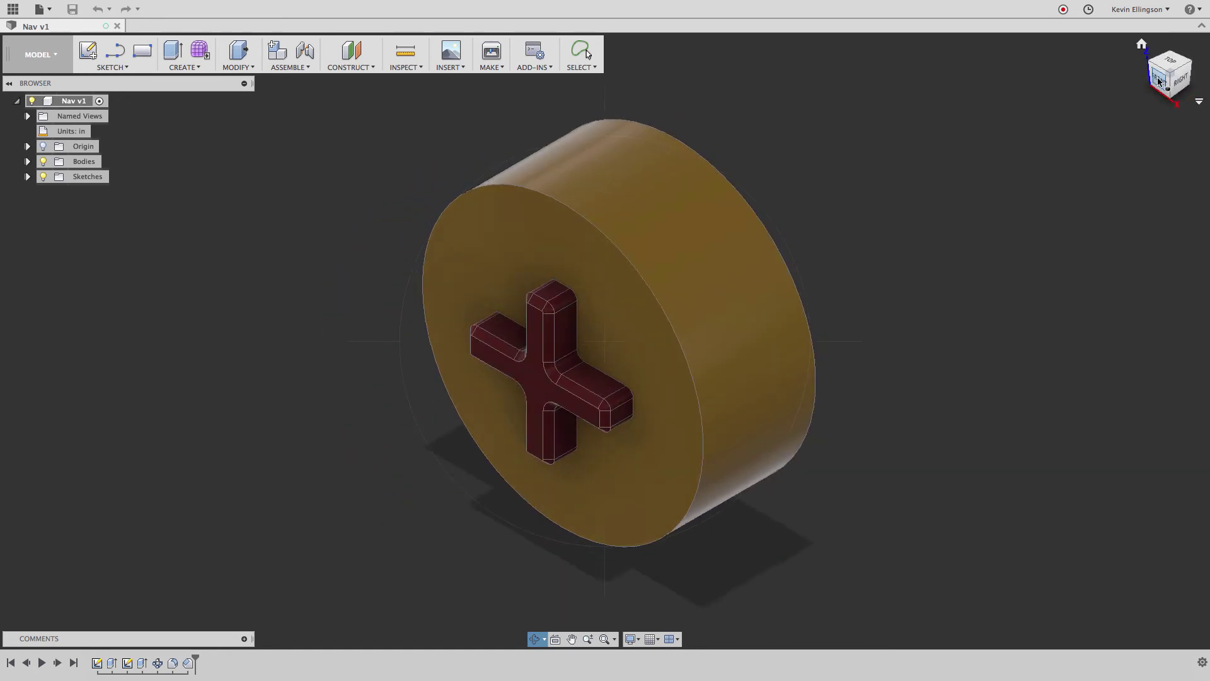
pyautogui.keyDown('shift'); pyautogui.moveTo(1072, 138); pyautogui.dragTo(908, 151, button='middle'); pyautogui.keyUp('shift')
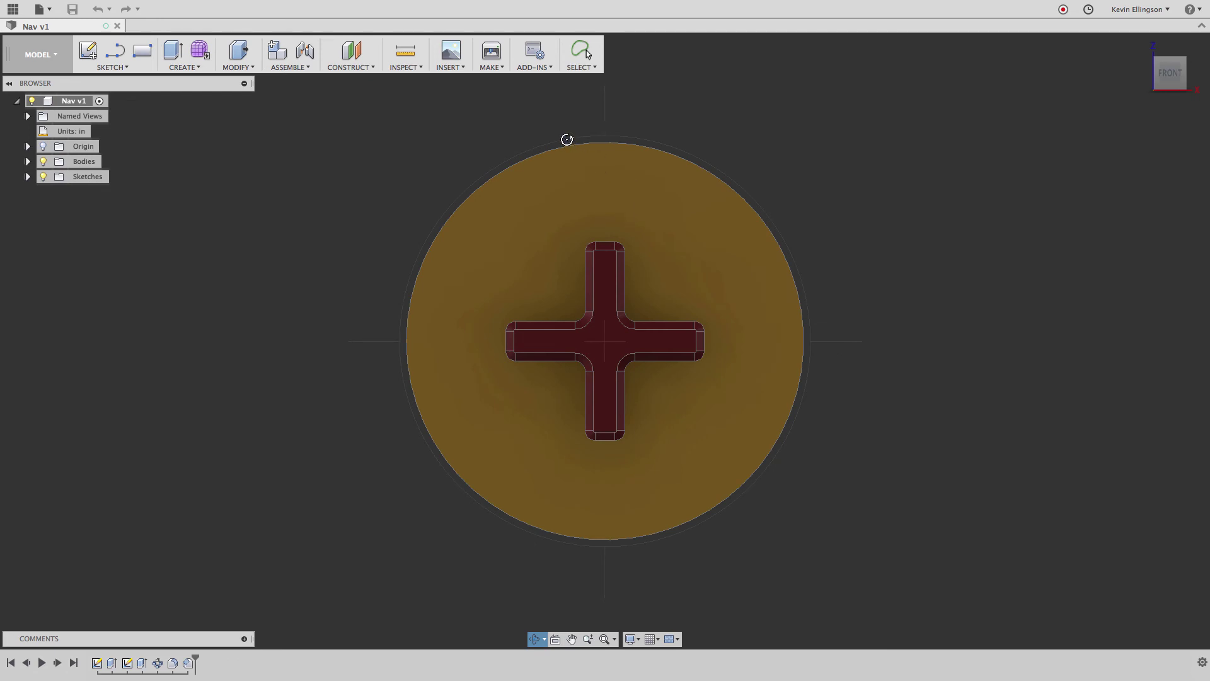
pyautogui.moveTo(567, 135); pyautogui.dragTo(488, 417)
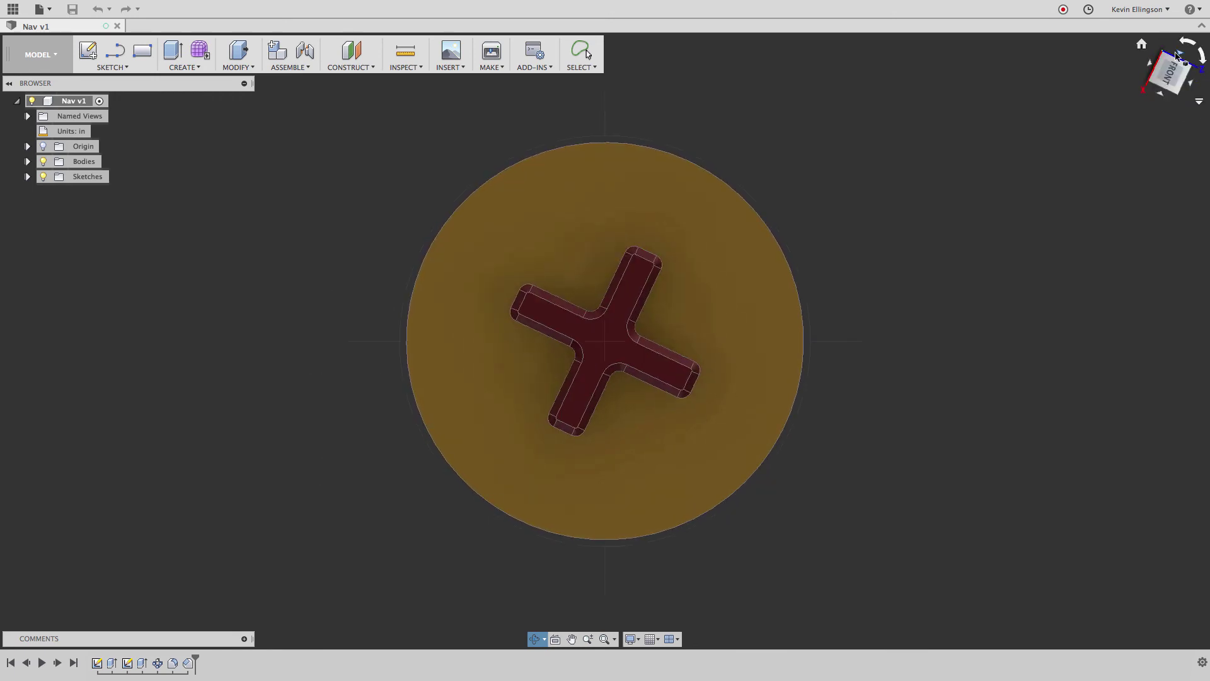
# Restore an upright front view, then orbit slightly to reveal the disc's left edge
pyautogui.click(1172, 74)
pyautogui.click(1187, 41)
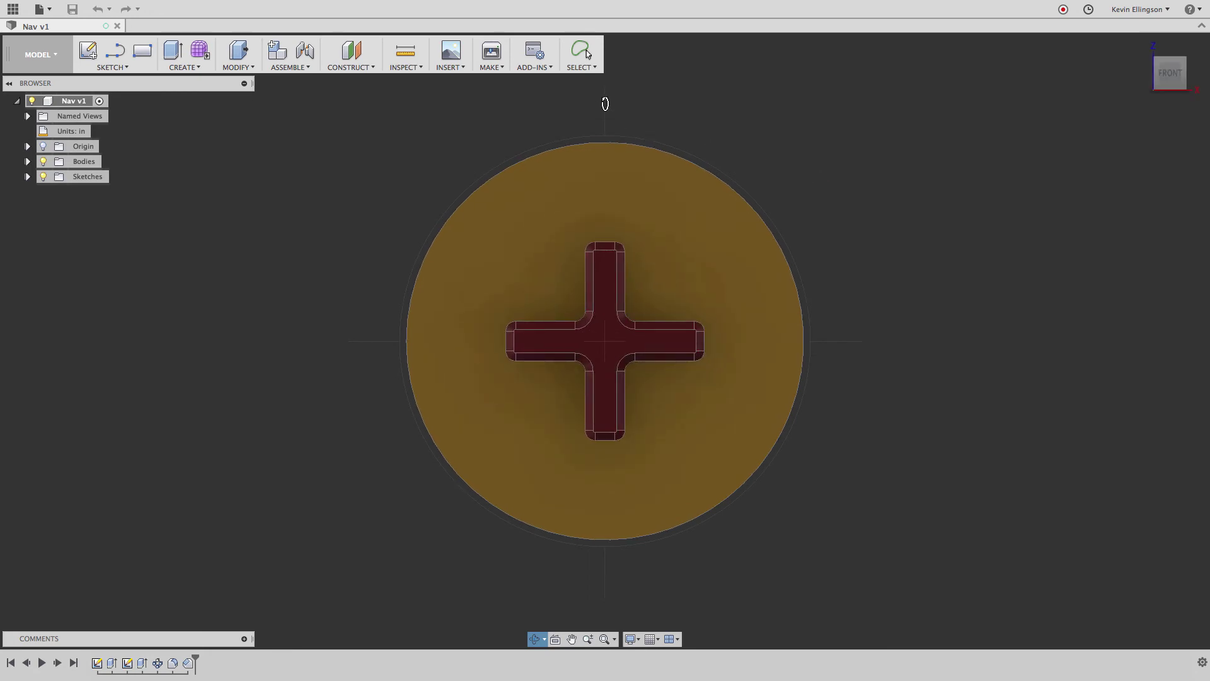
pyautogui.moveTo(605, 100); pyautogui.dragTo(345, 246)
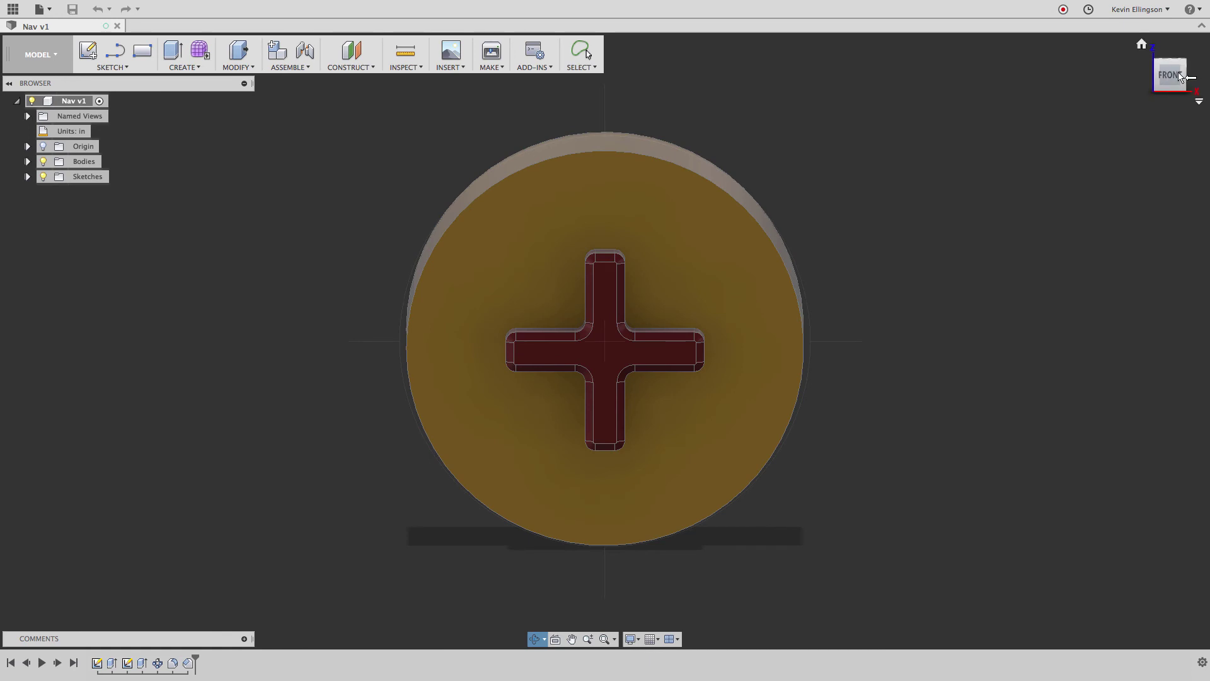
pyautogui.moveTo(1040, 161); pyautogui.dragTo(1077, 135)
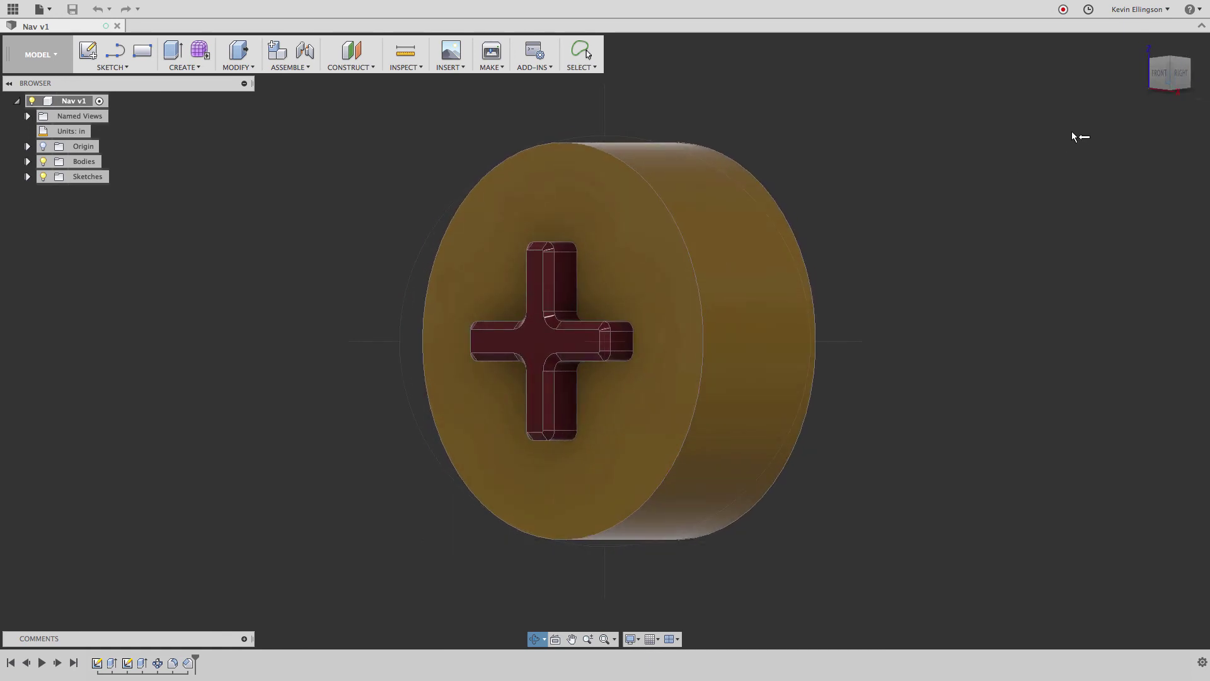
pyautogui.click(1152, 87)
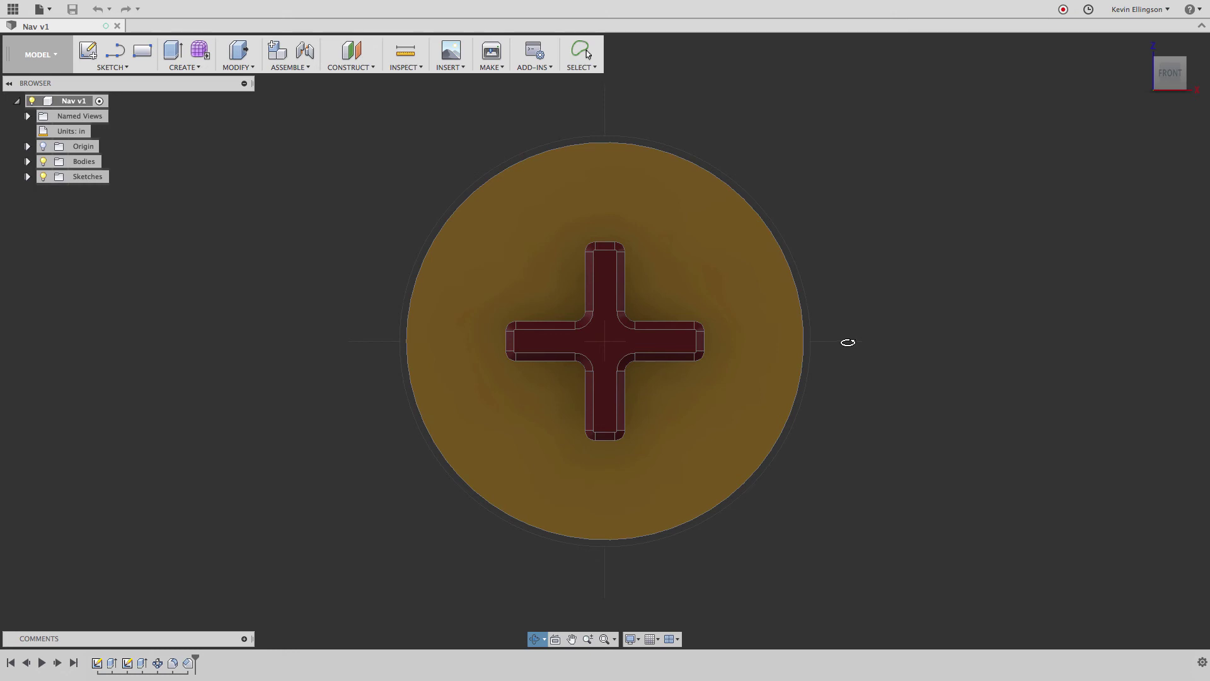
pyautogui.moveTo(847, 343); pyautogui.dragTo(851, 389)
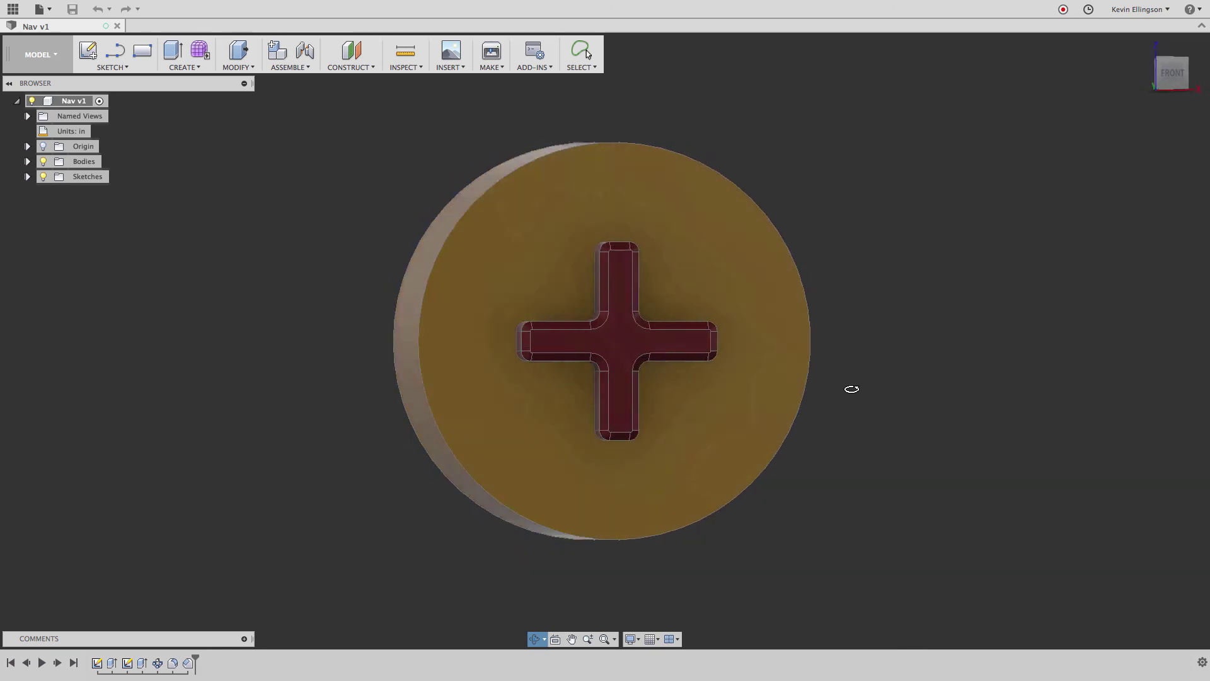
# Square the view to Front, then turn Orbit on and off to return to Select
pyautogui.click(1170, 73)
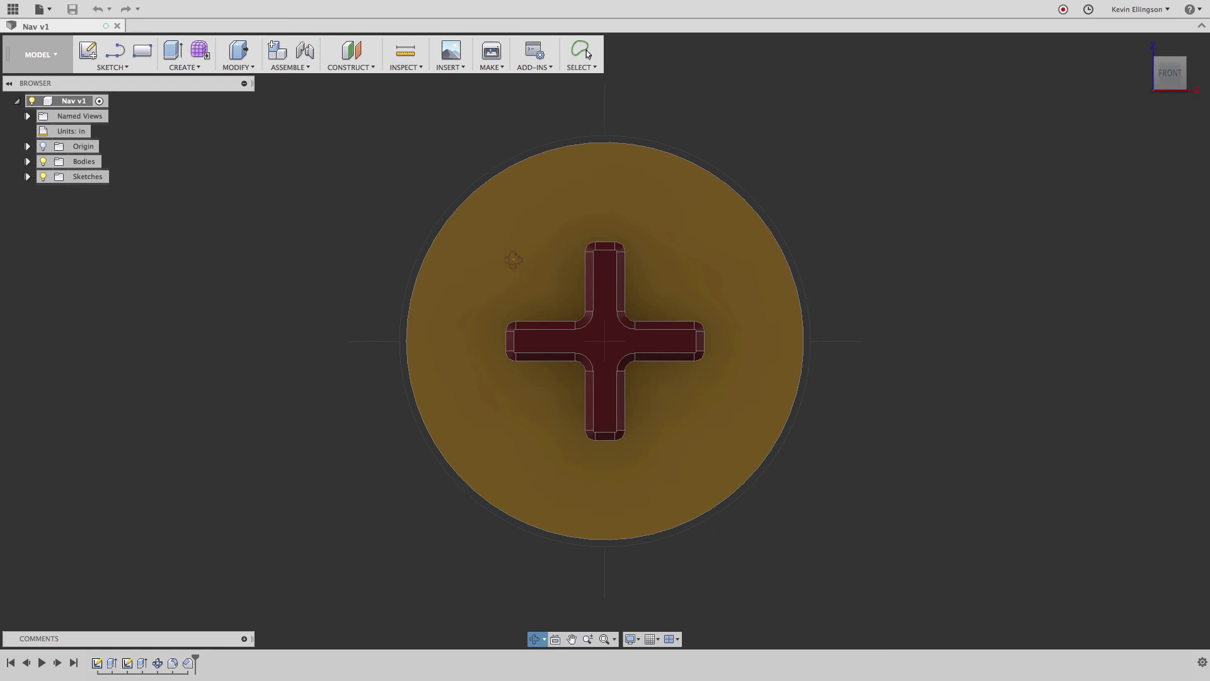
pyautogui.rightClick(498, 253)
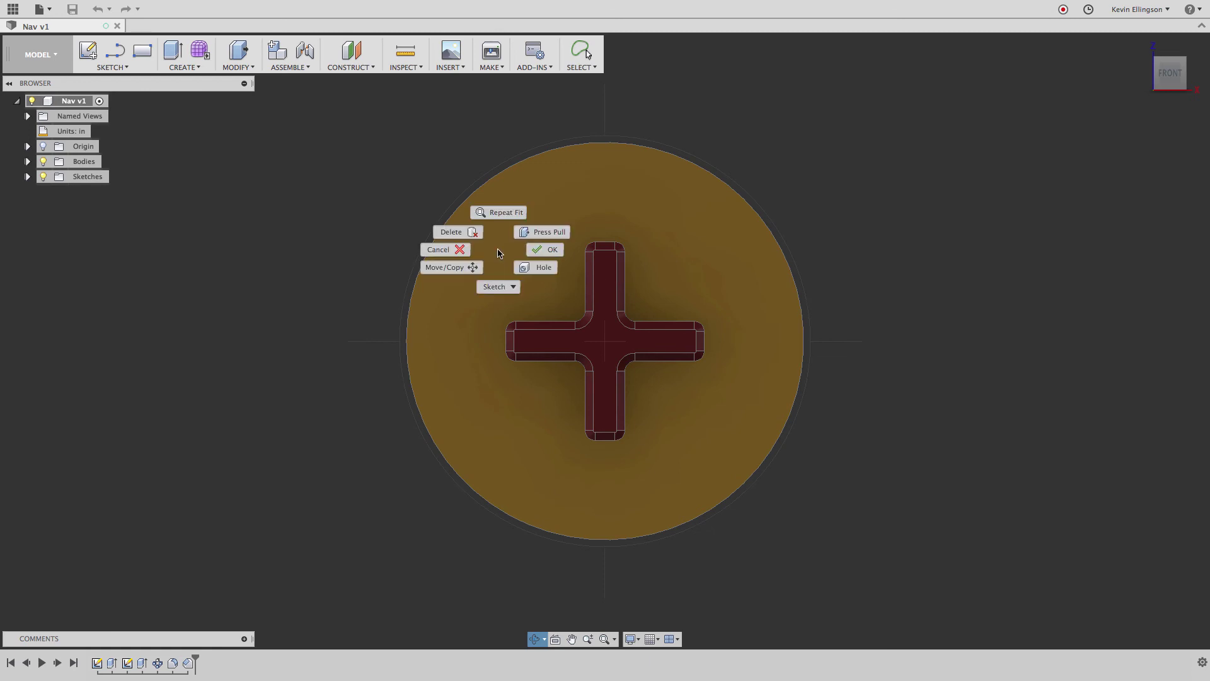
pyautogui.press('Escape')
pyautogui.press('Escape')
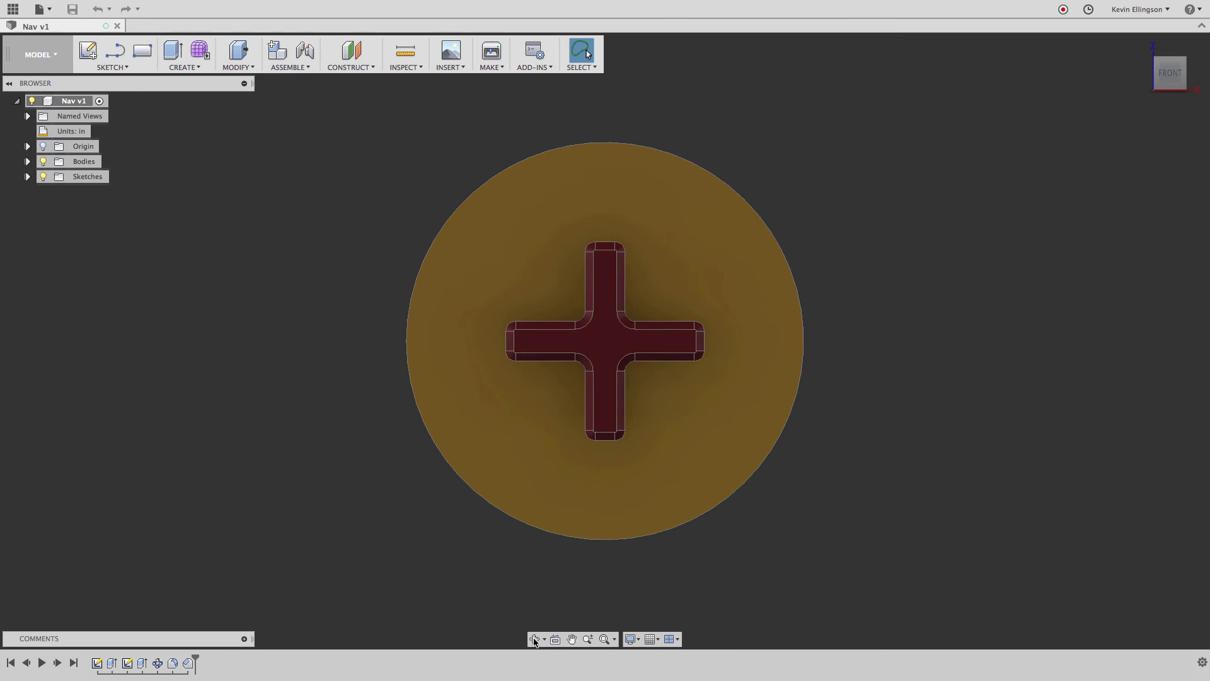
pyautogui.click(534, 640)
pyautogui.press('Escape')
# Middle-drag to pan the disc sideways, then wheel-zoom in and out so it sits smaller, right of centre
pyautogui.moveTo(890, 334); pyautogui.dragTo(840, 316, button='middle')
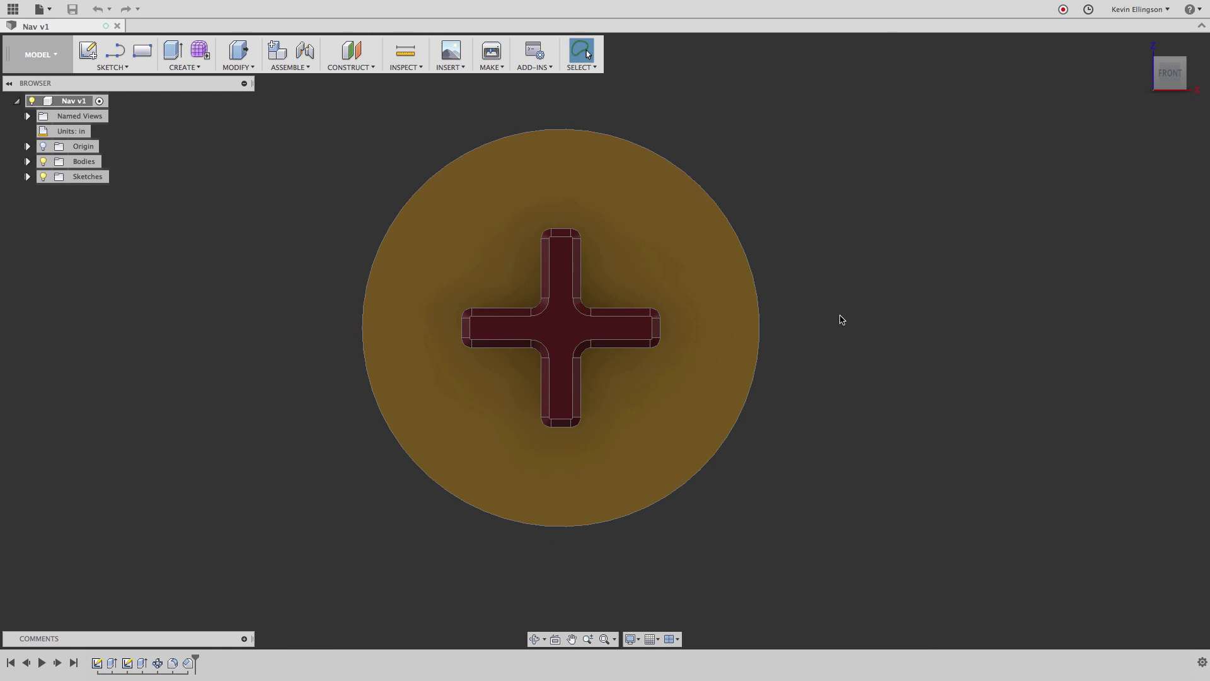
pyautogui.scroll(5, 826, 296)
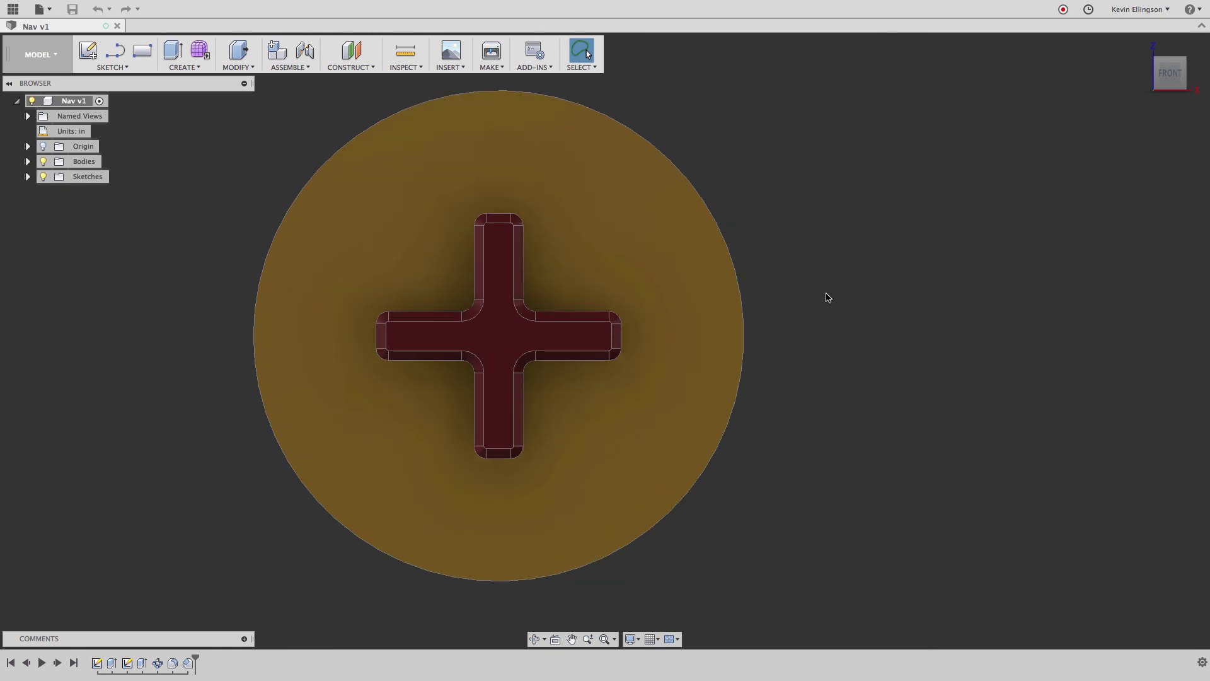
pyautogui.scroll(-2, 844, 330)
pyautogui.scroll(-4, 848, 332)
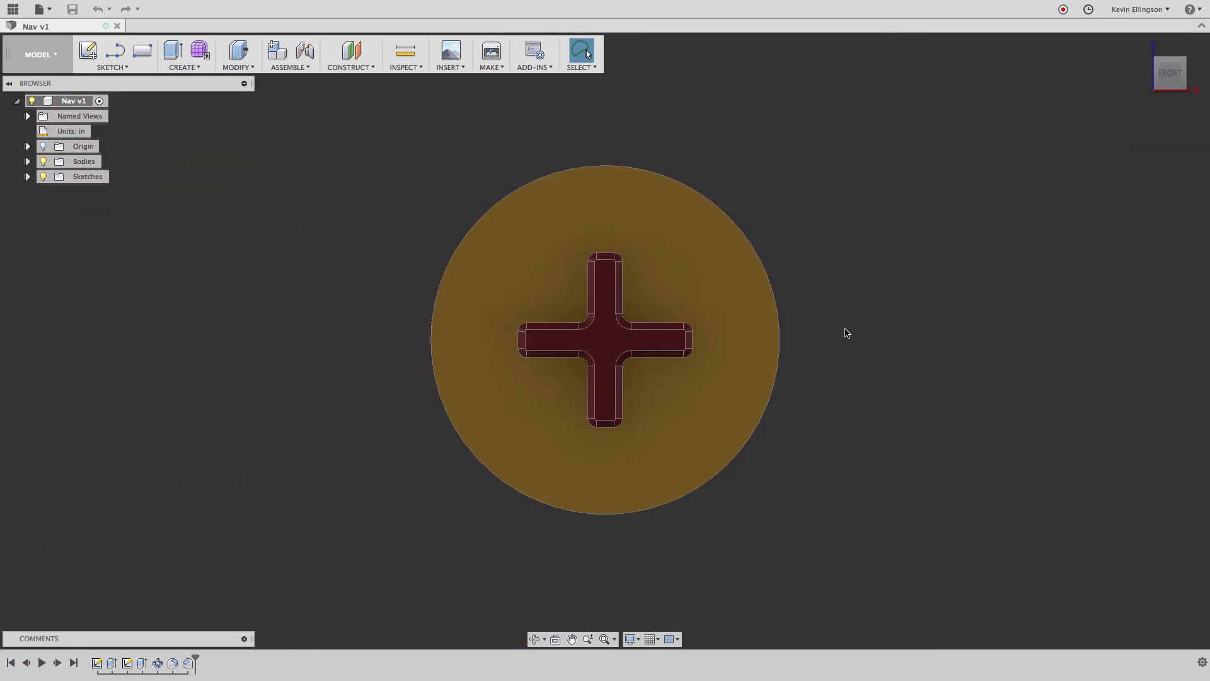
pyautogui.scroll(4, 770, 329)
pyautogui.scroll(2, 855, 328)
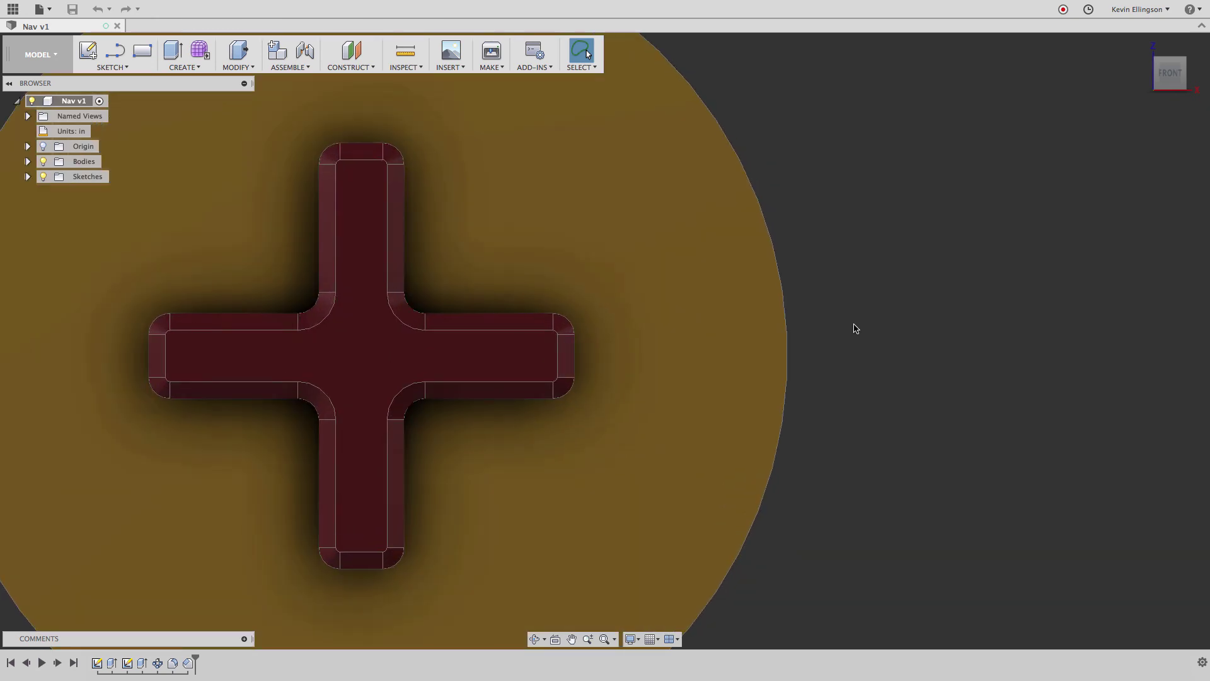
pyautogui.scroll(-6, 856, 328)
pyautogui.scroll(3, 855, 328)
pyautogui.scroll(3, 855, 328)
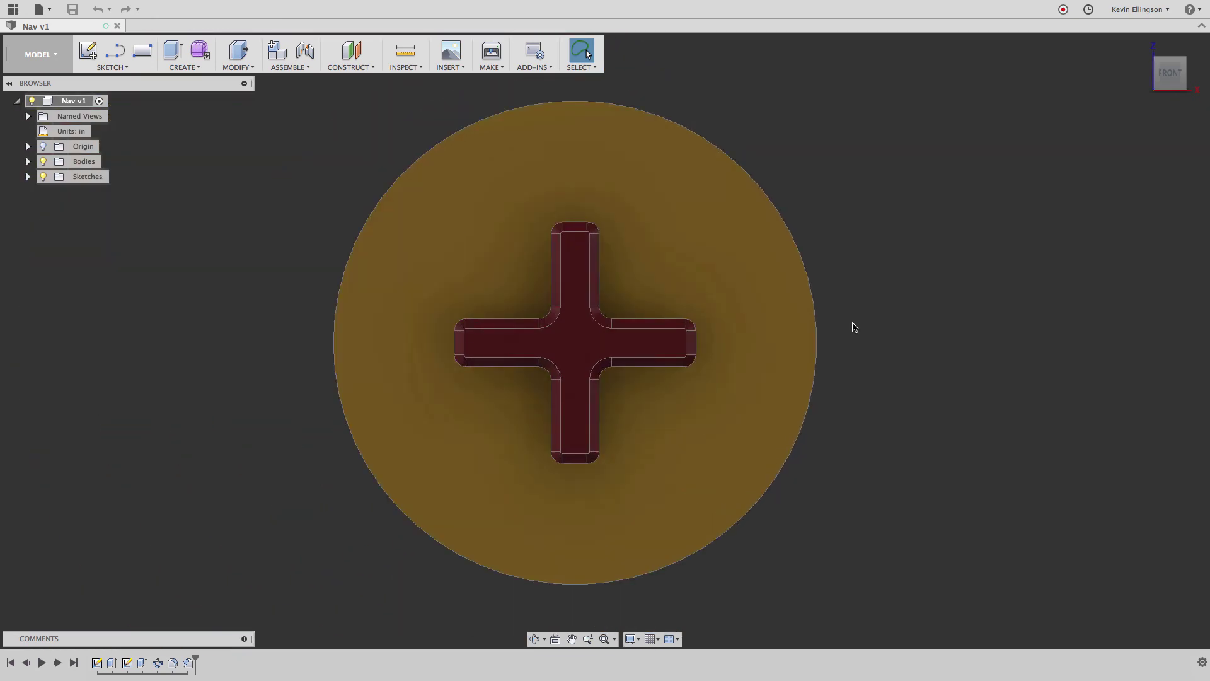
pyautogui.scroll(-2, 853, 327)
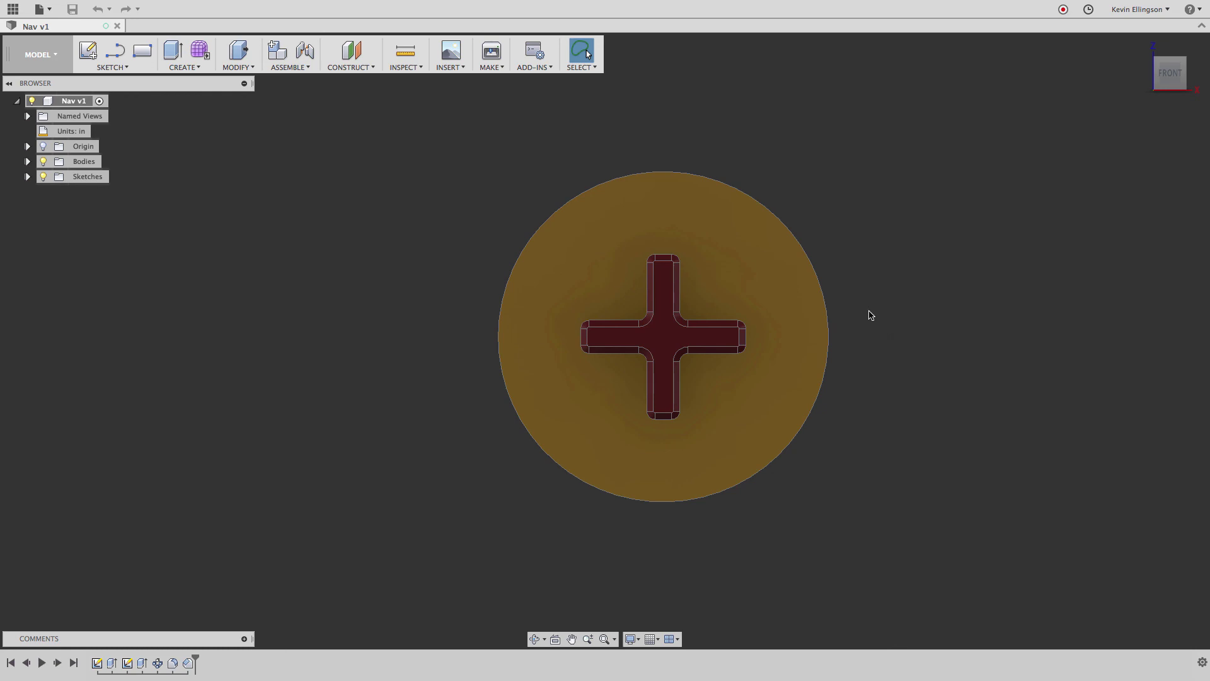
# Fit the disc to the view, zoom and pan it, then Shift-orbit to a three-quarter angle
pyautogui.press('F6')
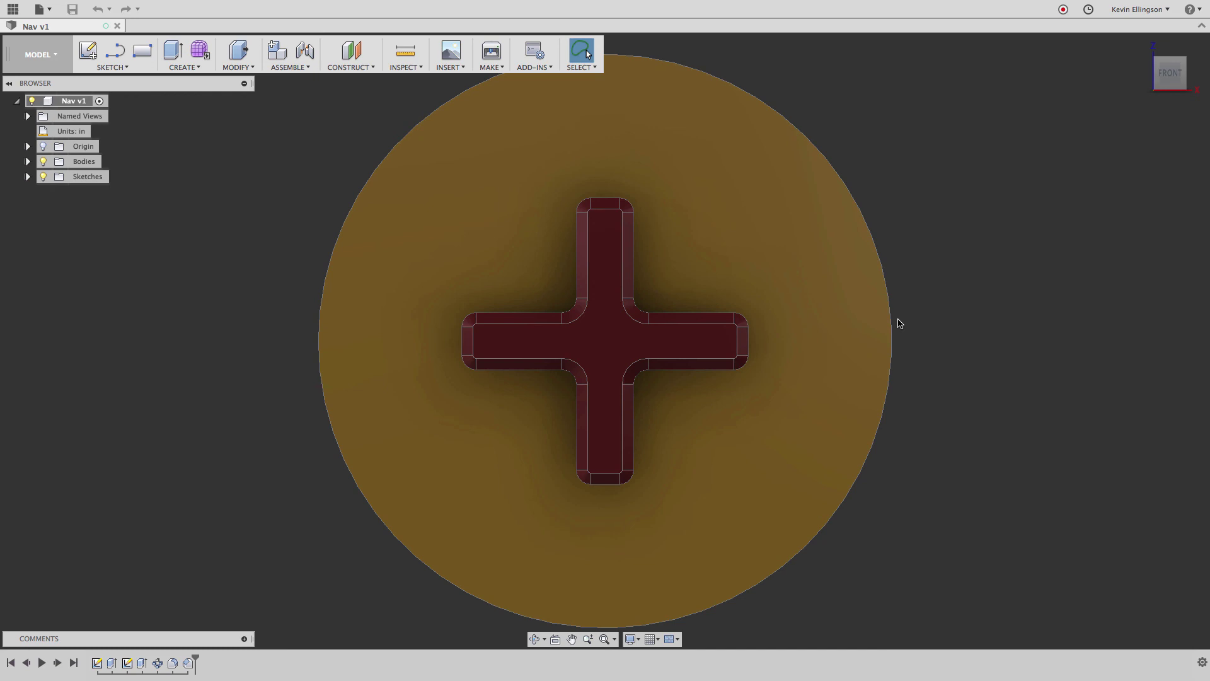
pyautogui.scroll(-2, 896, 338)
pyautogui.scroll(3, 897, 340)
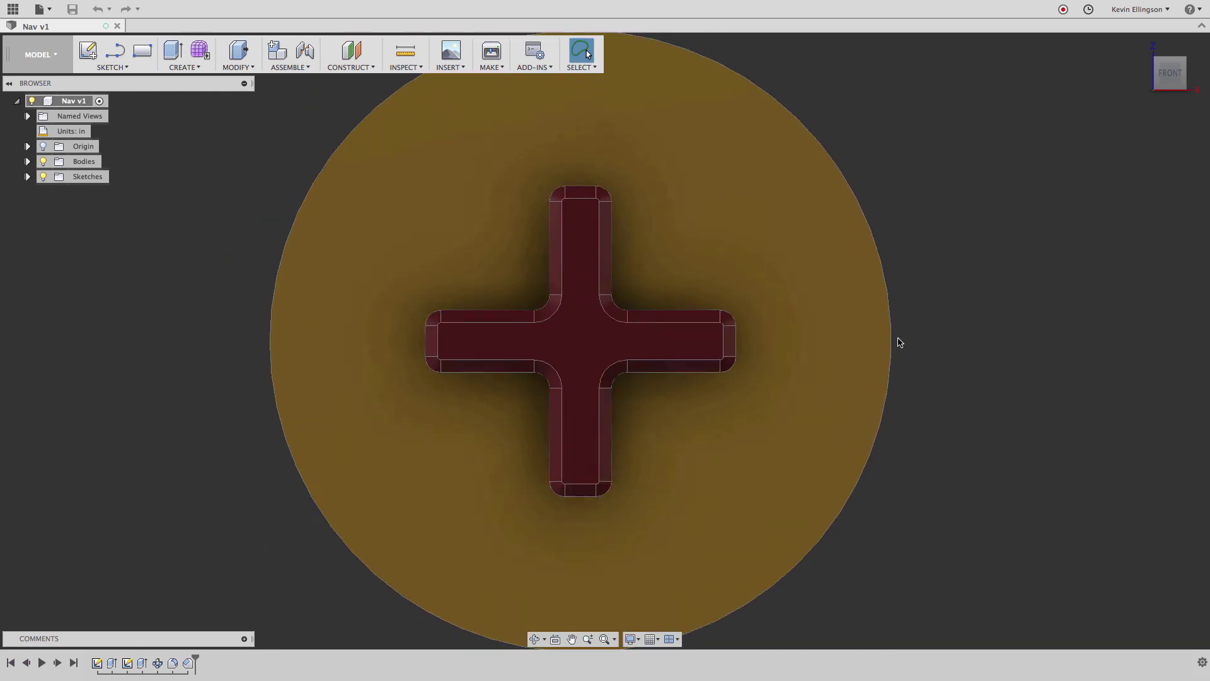
pyautogui.scroll(-4, 907, 343)
pyautogui.moveTo(908, 343); pyautogui.dragTo(802, 319, button='middle')
pyautogui.scroll(-2, 802, 328)
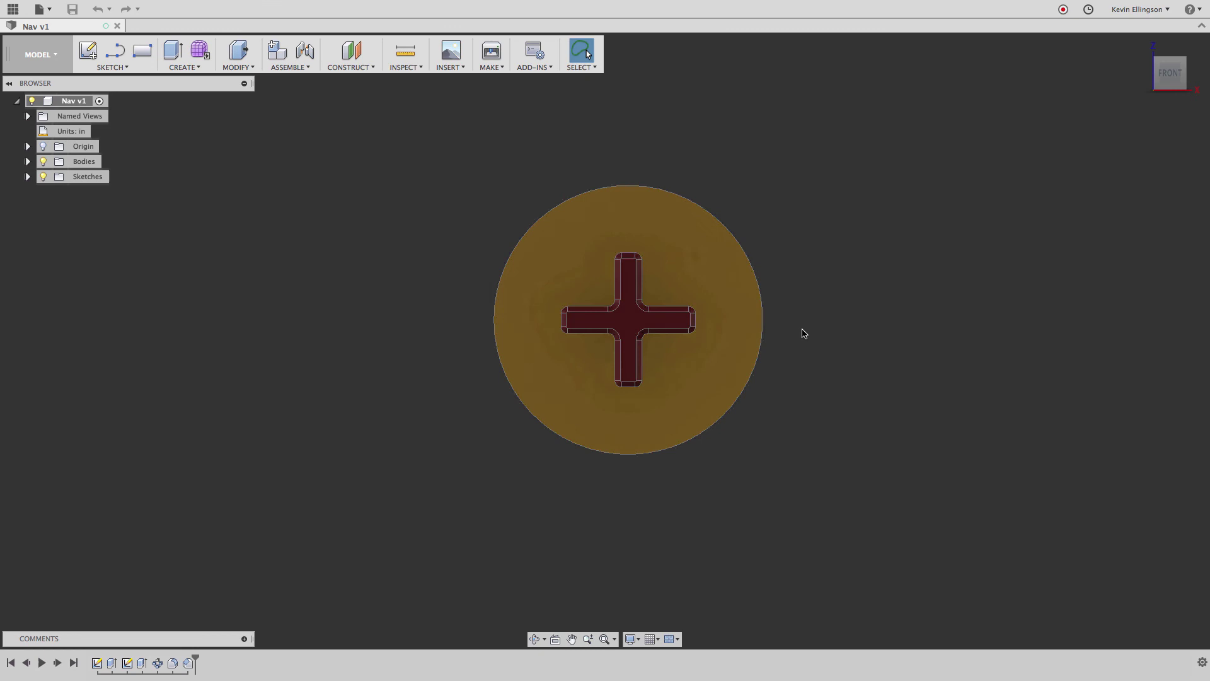
pyautogui.scroll(3, 802, 335)
pyautogui.scroll(-1, 805, 333)
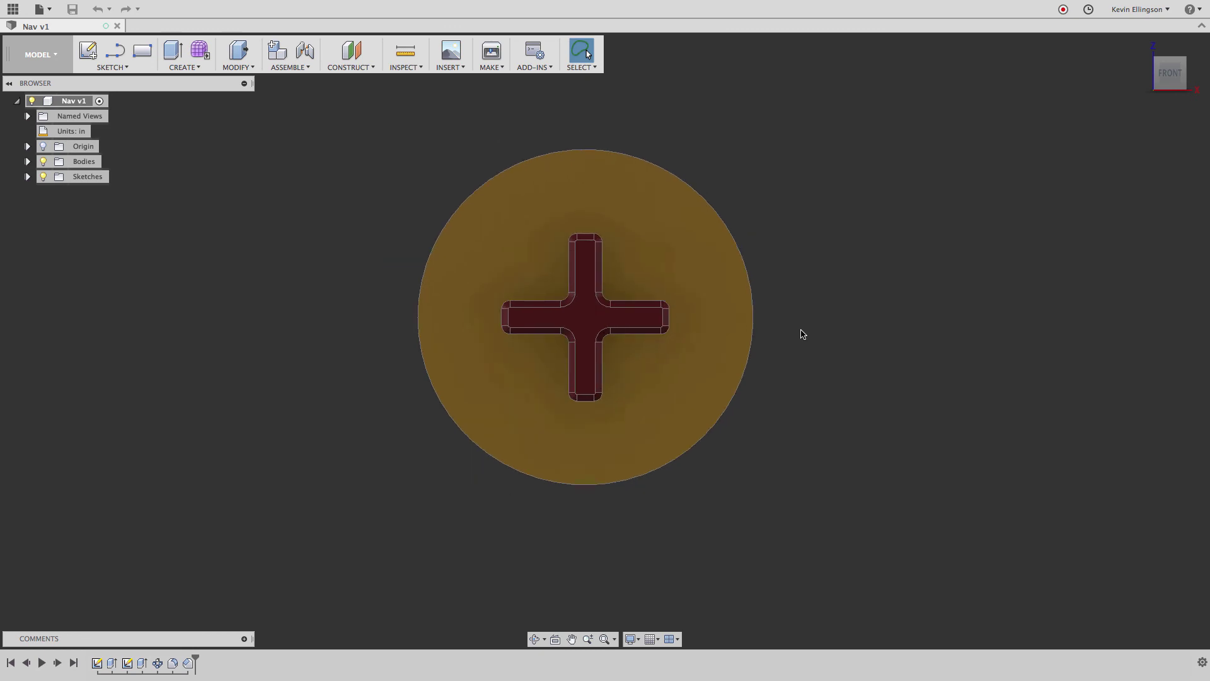
pyautogui.moveTo(807, 331); pyautogui.dragTo(849, 329, button='middle')
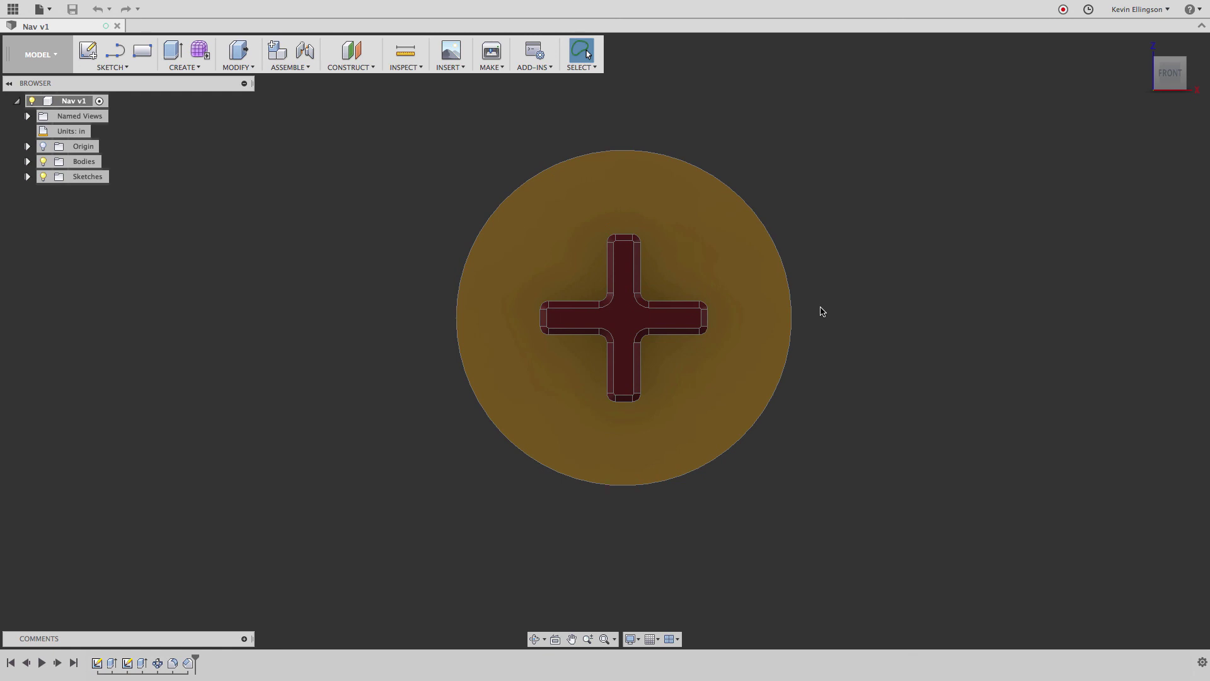
pyautogui.keyDown('shift'); pyautogui.moveTo(822, 312); pyautogui.dragTo(762, 318, button='middle'); pyautogui.keyUp('shift')
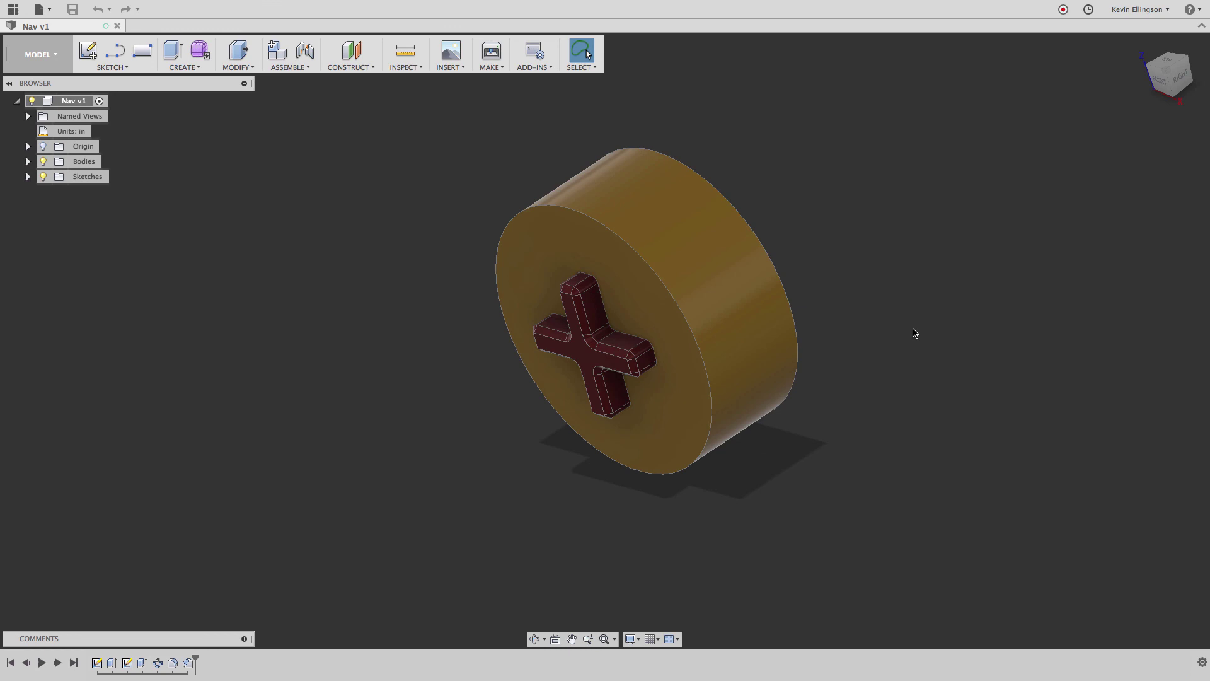